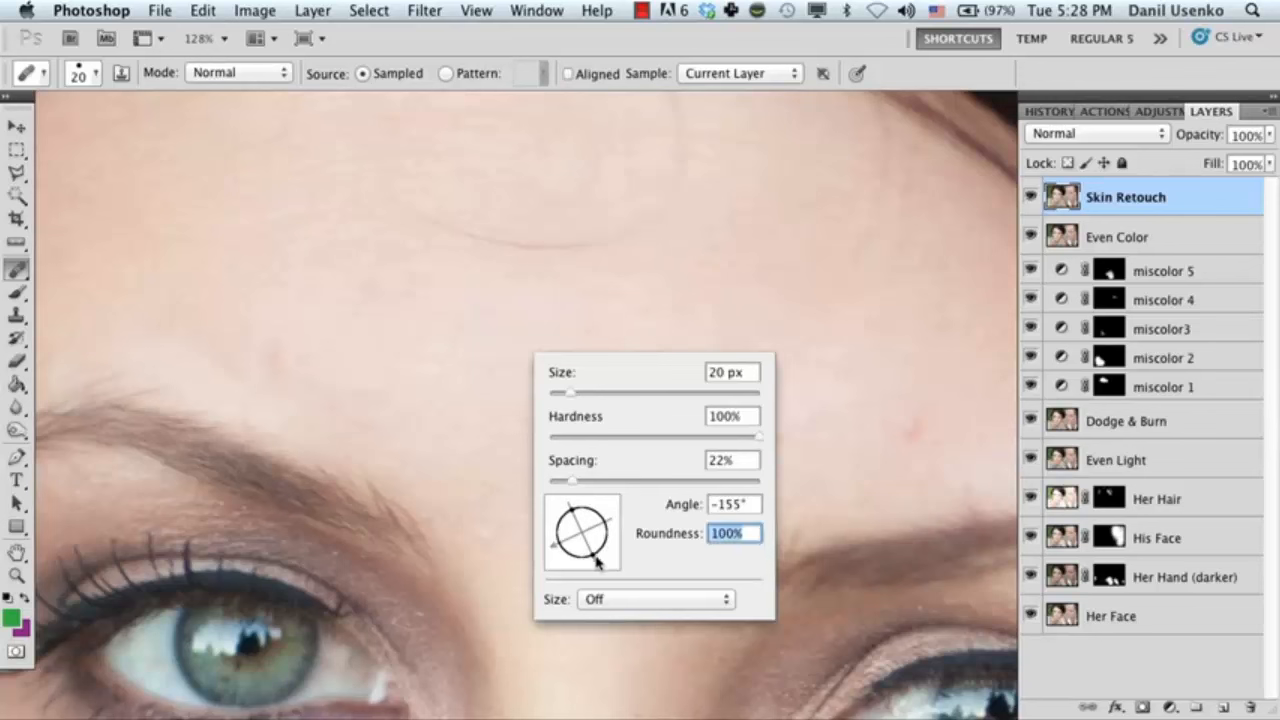
Set the healing brush tip to 66% hardness, an angle of -121° and 64% roundness.
mouse_move(595, 557)
mouse_down()
mouse_move(604, 532)
mouse_move(565, 560)
mouse_up()
drag(604, 545, 596, 541)
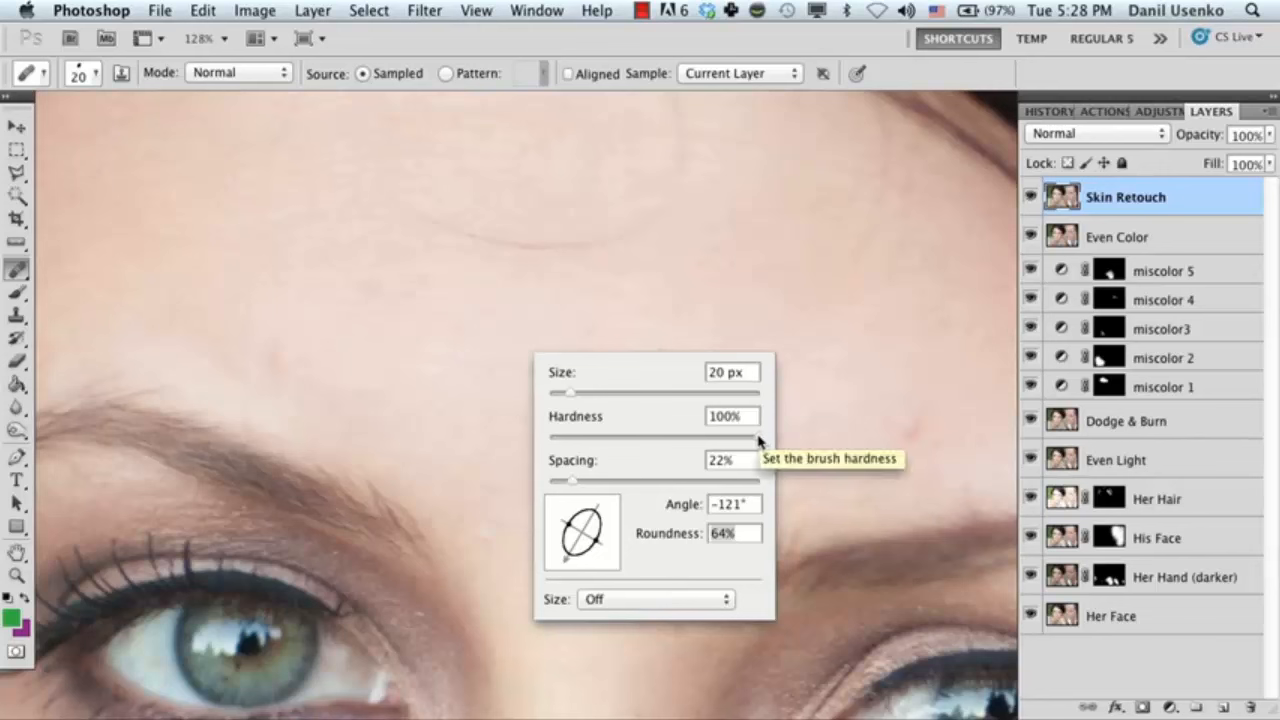
drag(758, 440, 688, 440)
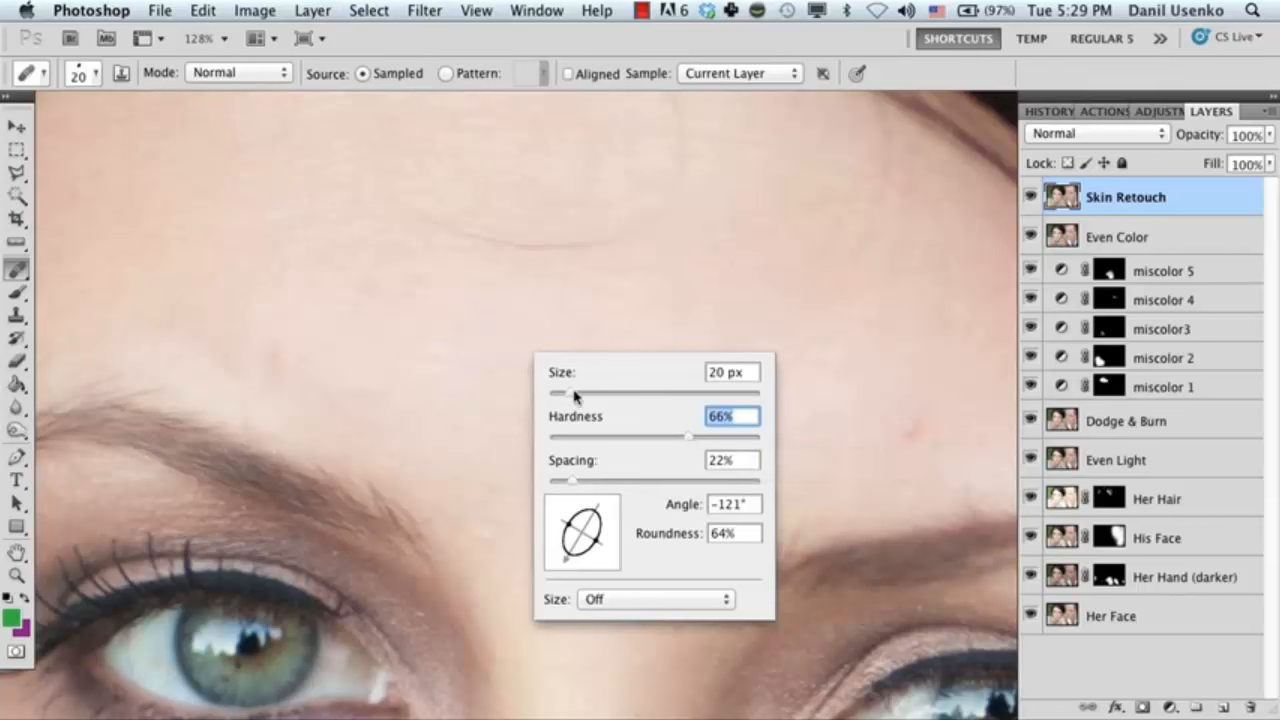
click(470, 345)
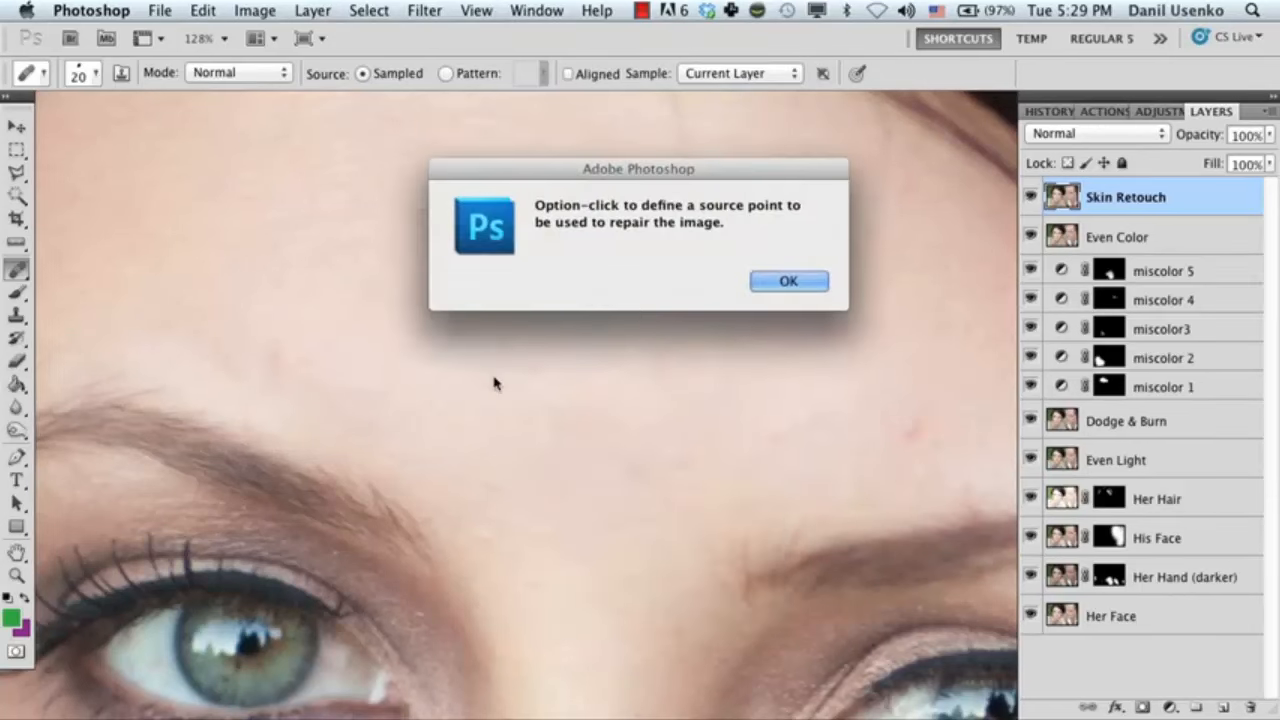
click(788, 282)
Reshape the healing brush tip into a flatter ellipse by adjusting its angle and roundness.
drag(900, 420, 585, 383)
right_click(586, 381)
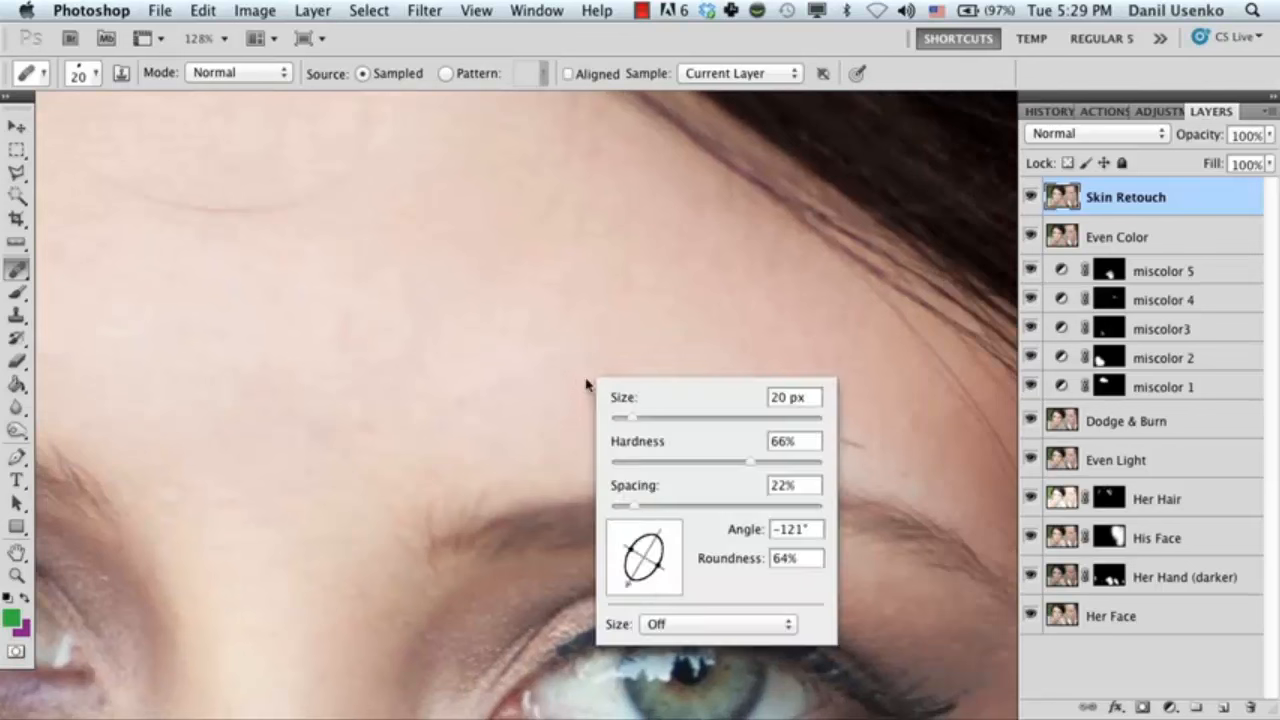
mouse_move(635, 573)
mouse_down()
mouse_move(613, 554)
mouse_move(614, 566)
mouse_up()
click(560, 396)
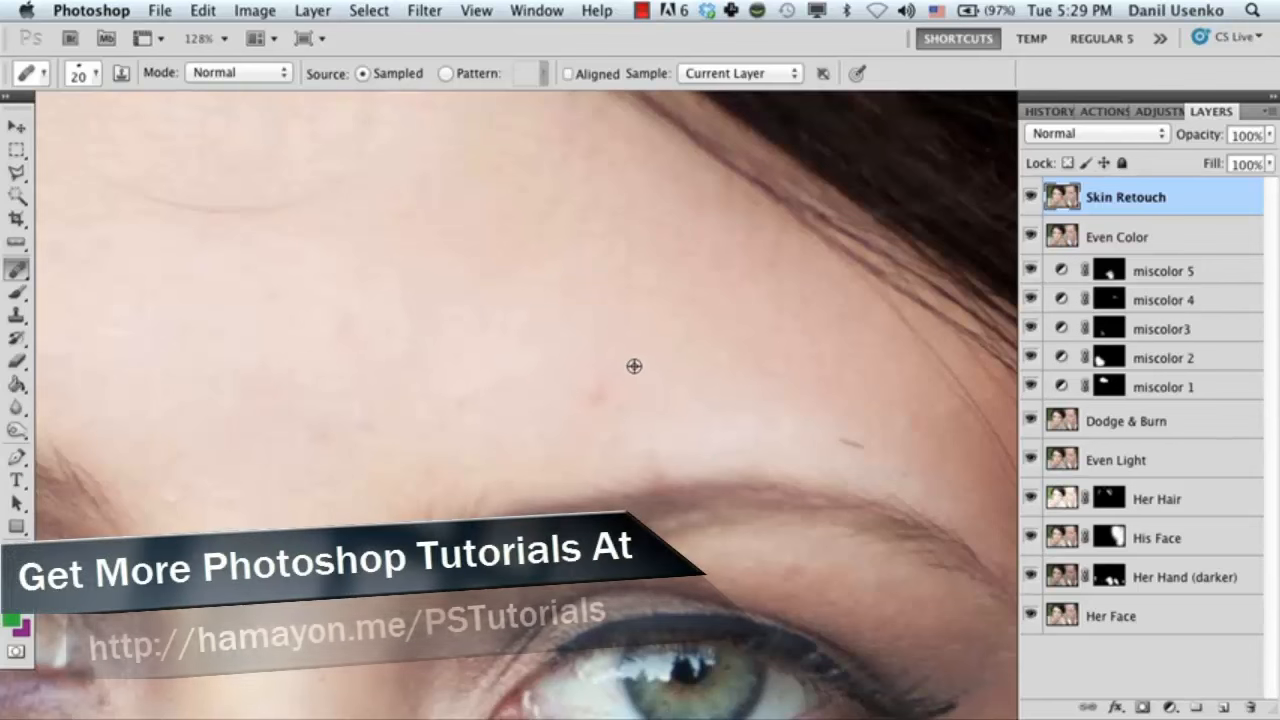
Sample clean skin beside the red blemish above the woman's eyebrow and heal the blemish.
alt+click(555, 395)
click(591, 398)
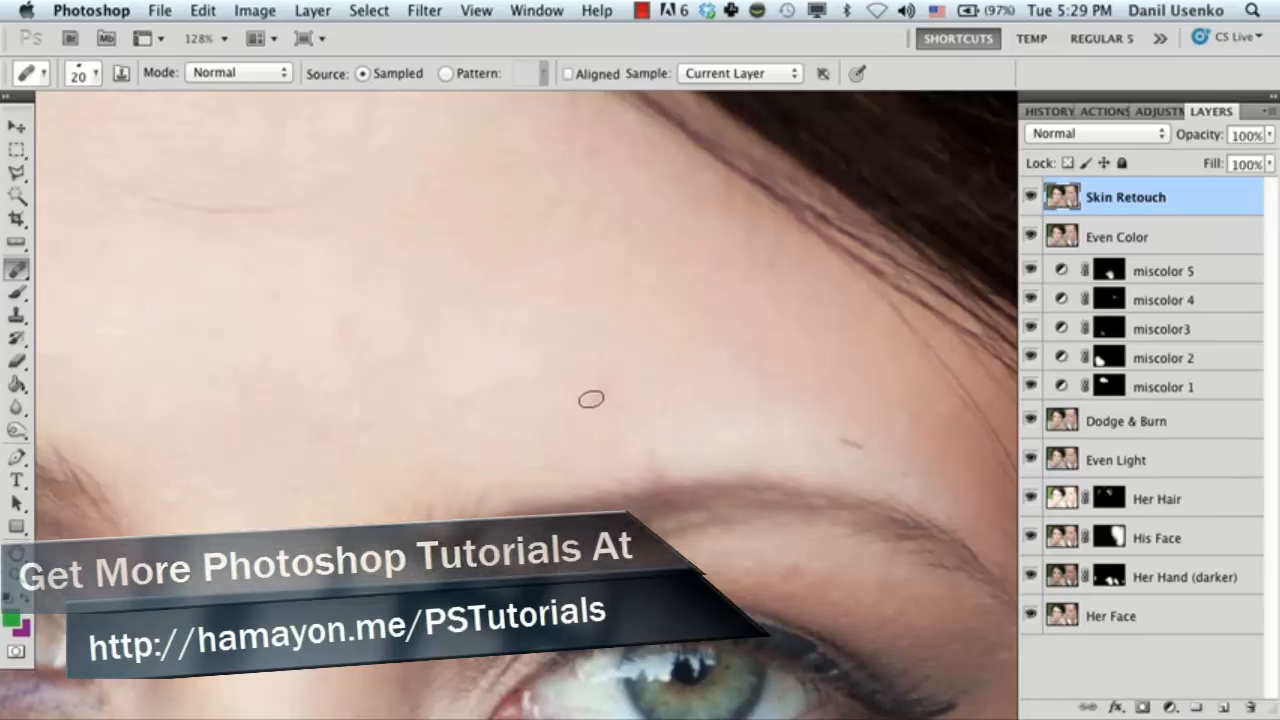
click(591, 399)
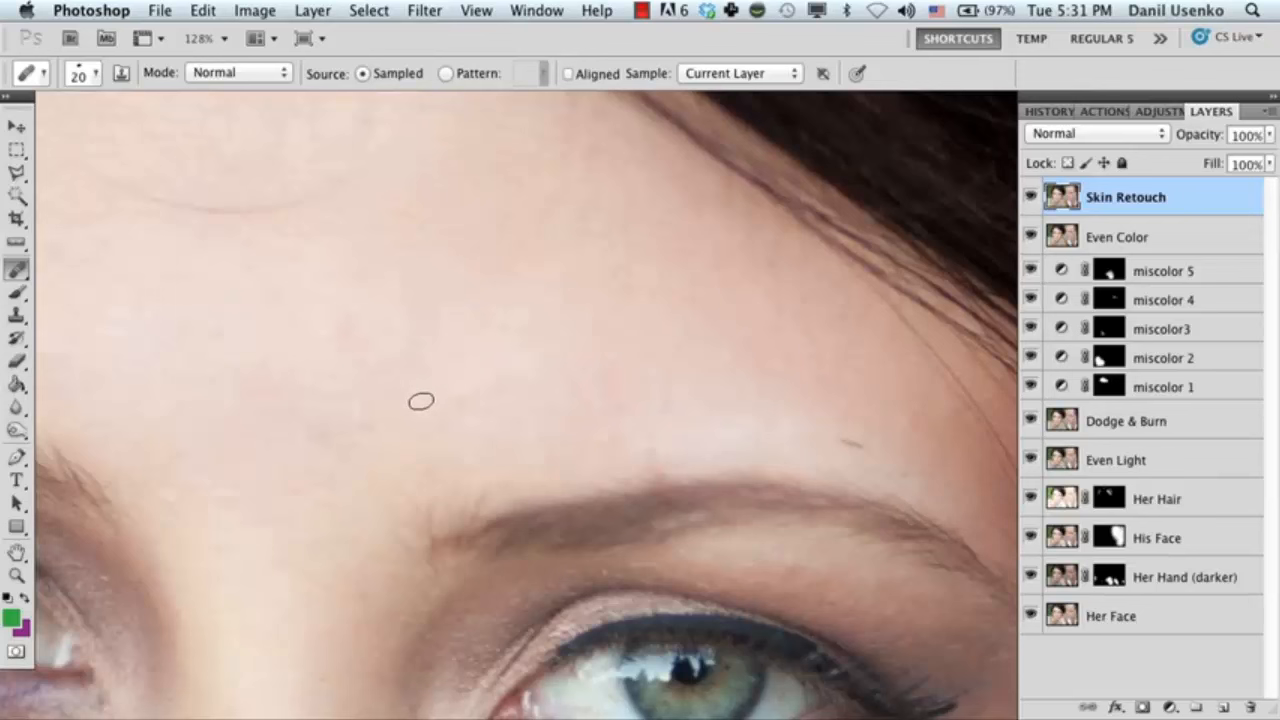
Enlarge the healing brush to 25 px and heal the faint marks in the middle of the forehead.
key(bracketright)
key(space)
drag(364, 400, 491, 446)
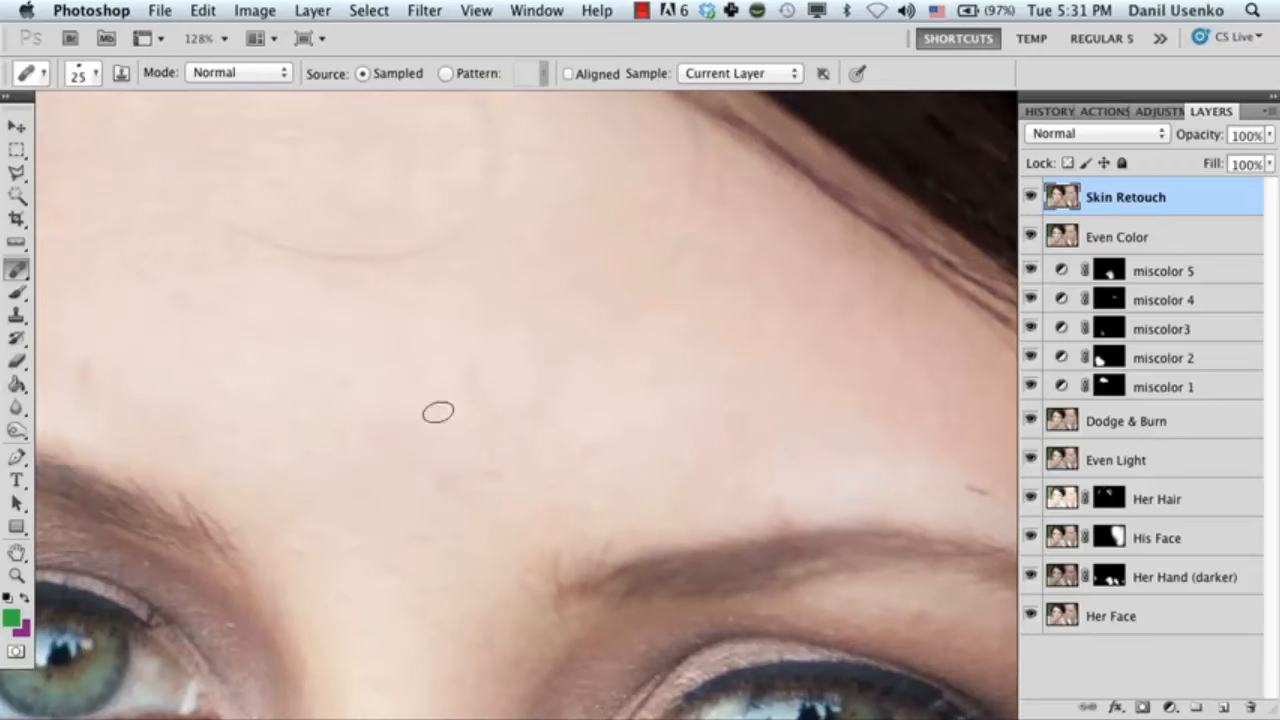
key(space)
drag(318, 386, 569, 420)
mouse_move(399, 374)
mouse_down()
mouse_move(500, 431)
mouse_move(386, 385)
mouse_up()
Heal the dark mole on the woman's cheek below the outer corner of the eye.
key(space)
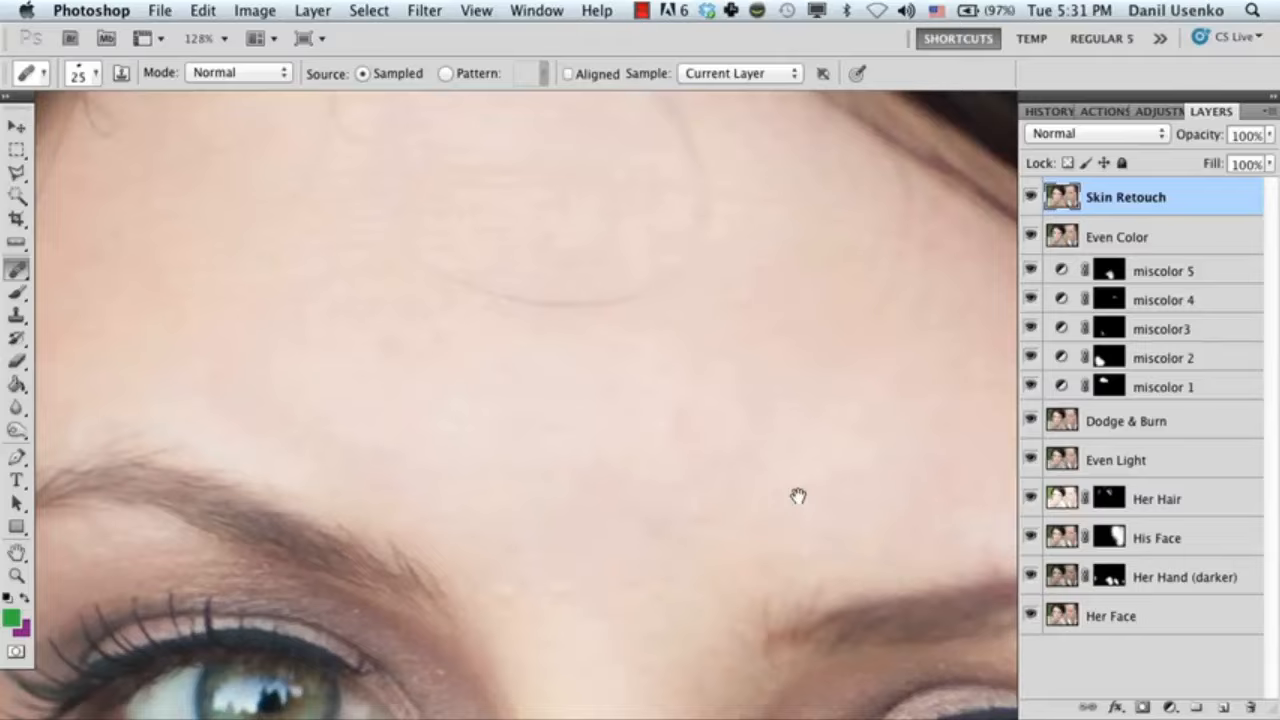
drag(797, 494, 415, 281)
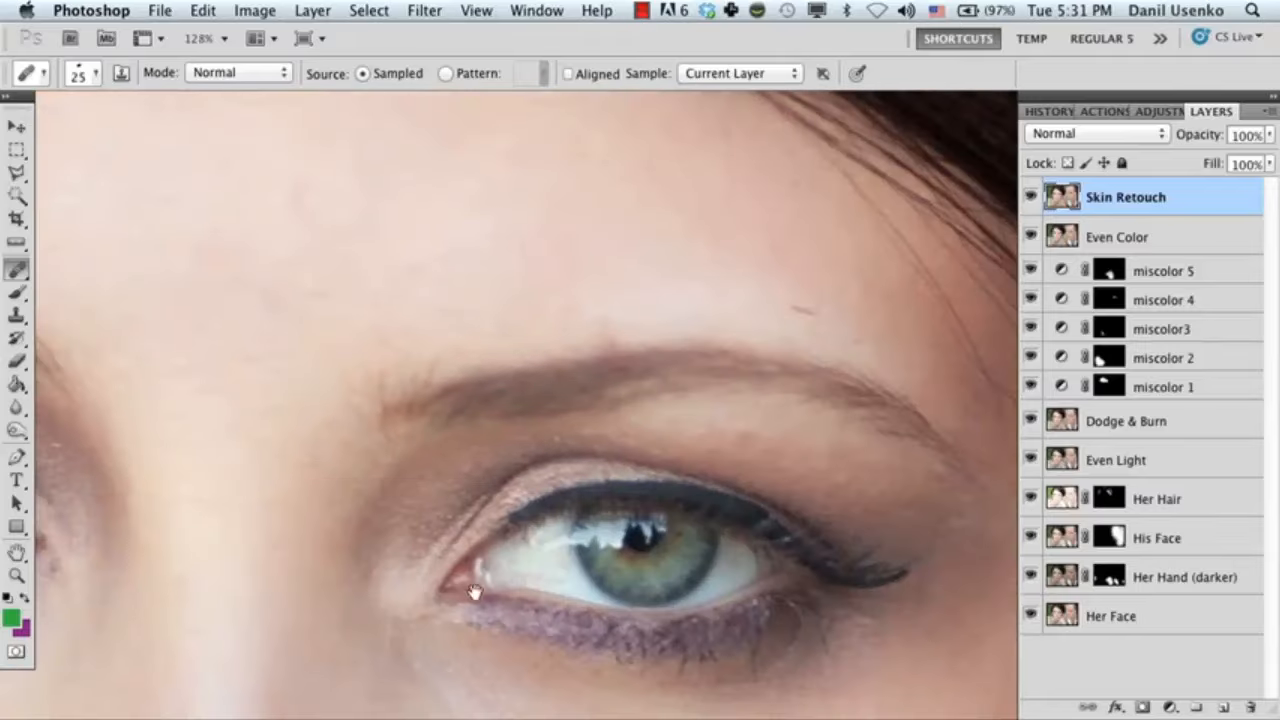
drag(473, 578, 474, 383)
mouse_move(543, 594)
mouse_down()
mouse_move(503, 449)
mouse_move(543, 479)
mouse_move(420, 420)
mouse_move(556, 431)
mouse_move(488, 359)
mouse_up()
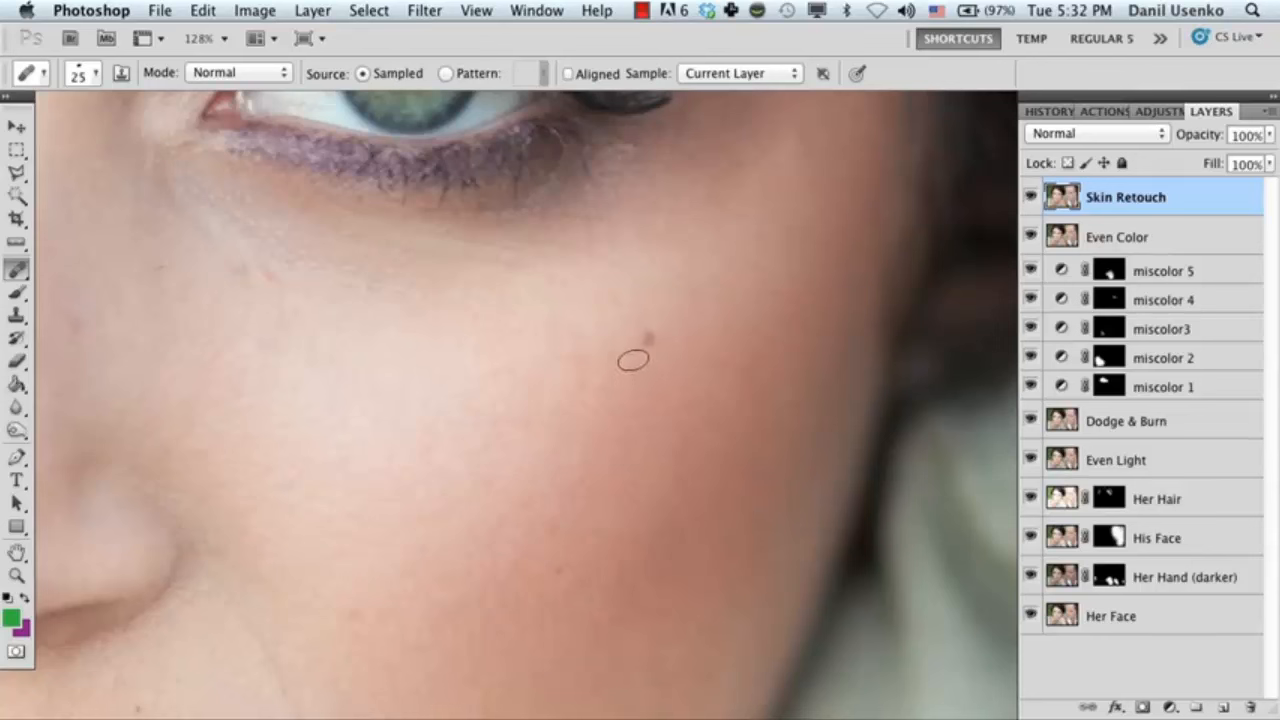
mouse_move(646, 334)
mouse_down()
mouse_move(658, 324)
mouse_move(634, 340)
mouse_move(700, 343)
mouse_move(629, 394)
mouse_move(600, 440)
mouse_up()
Heal the small reddish spots below the inner corner of the eye, working at a closer zoom.
key(z)
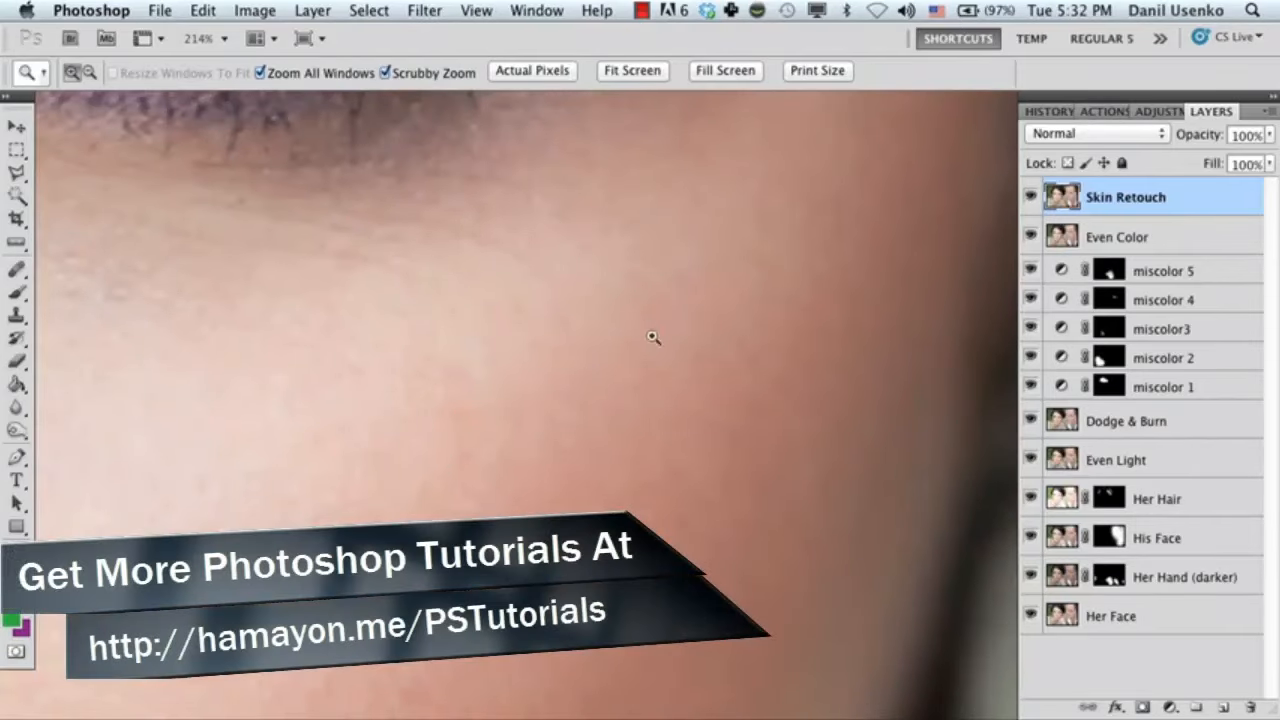
drag(642, 438, 600, 438)
key(j)
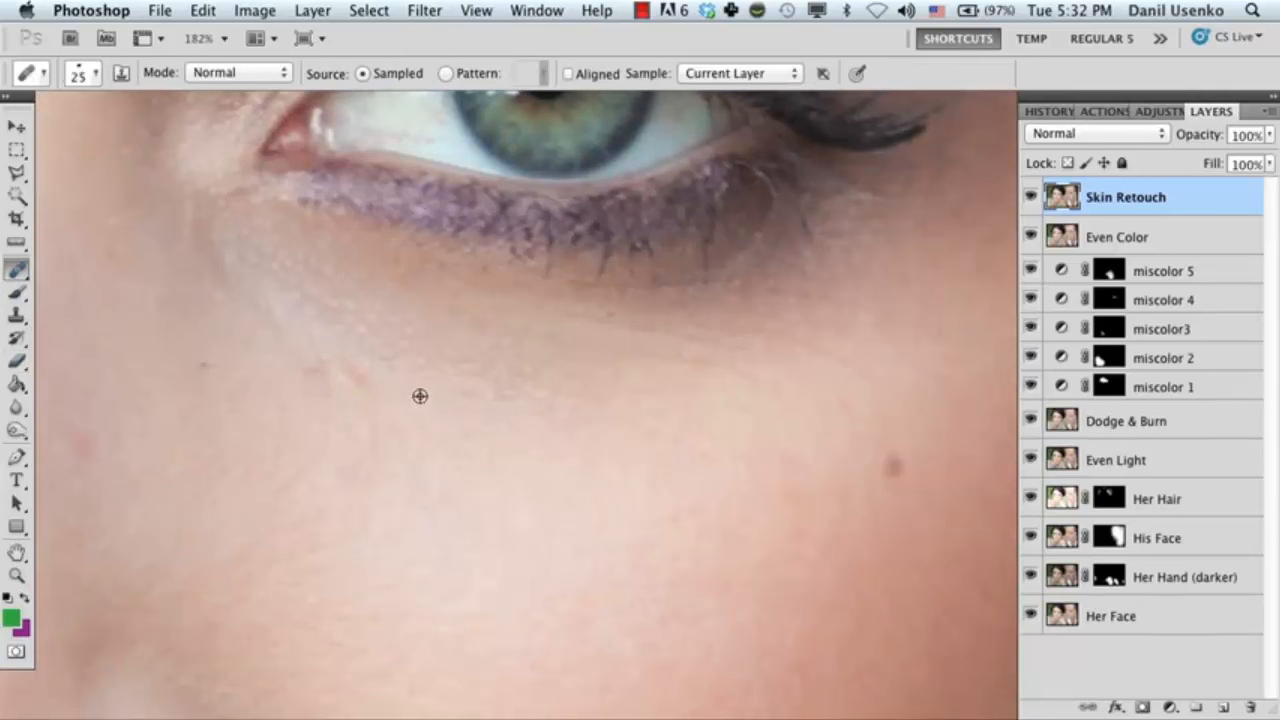
drag(324, 362, 370, 396)
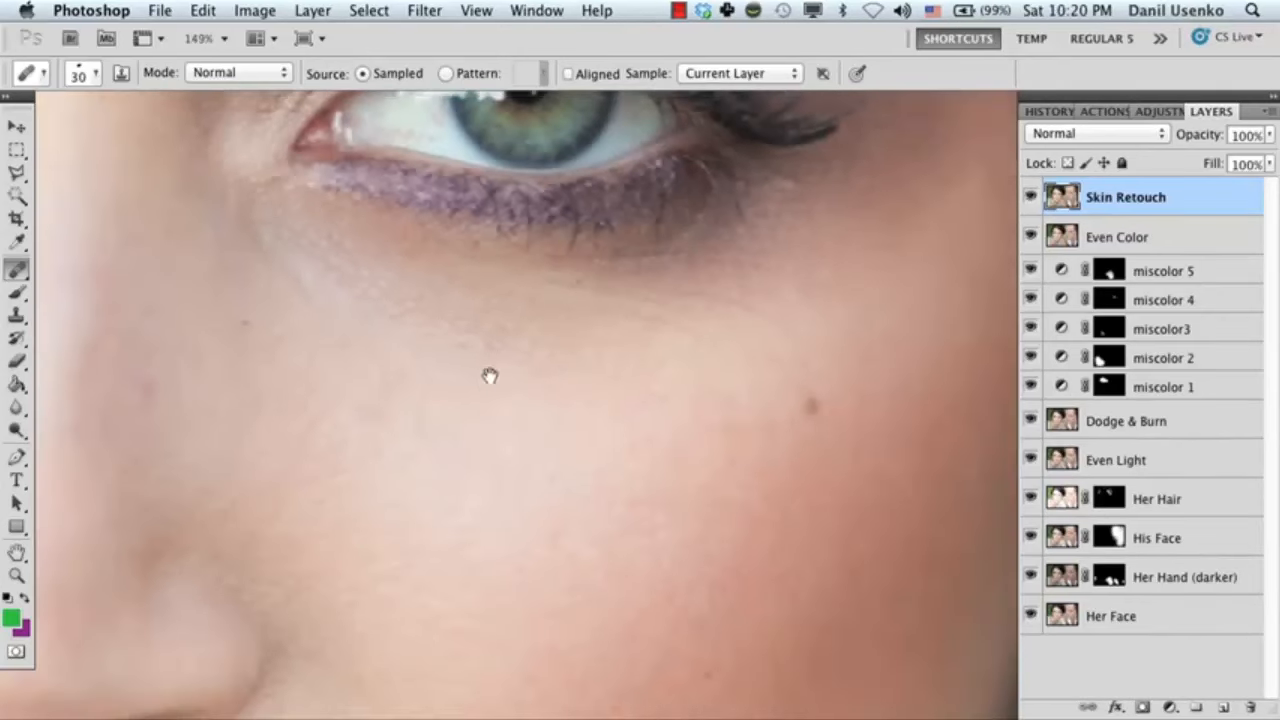
Enlarge the healing brush to 35 px and heal the dark spots on the chin below the corner of the mouth.
scroll(490, 290, down, 10)
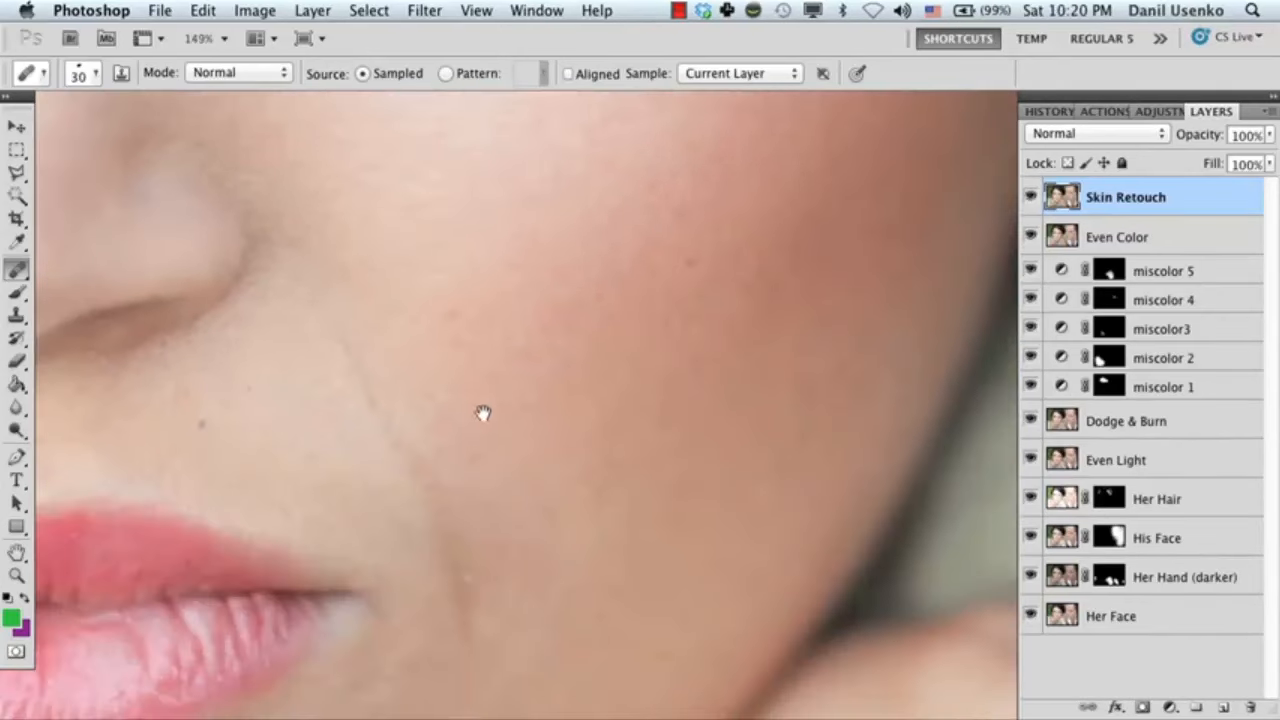
scroll(483, 413, down, 10)
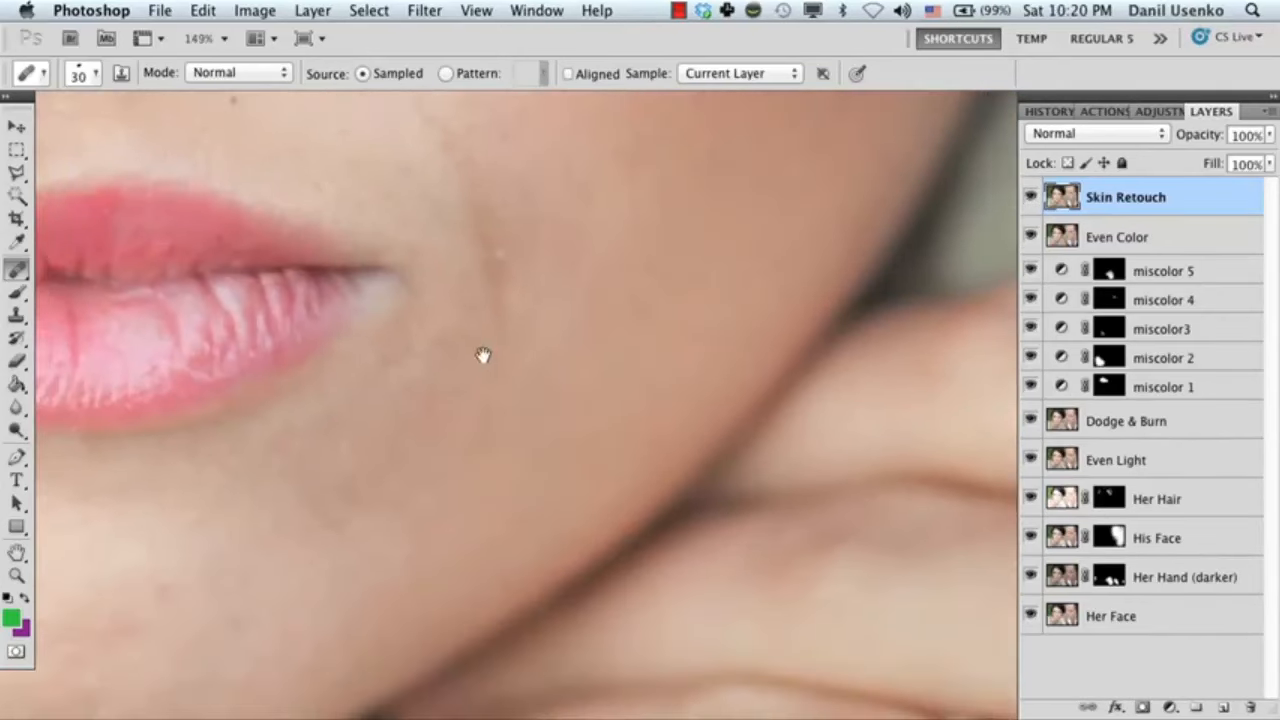
scroll(486, 354, up, 2)
scroll(515, 310, down, 6)
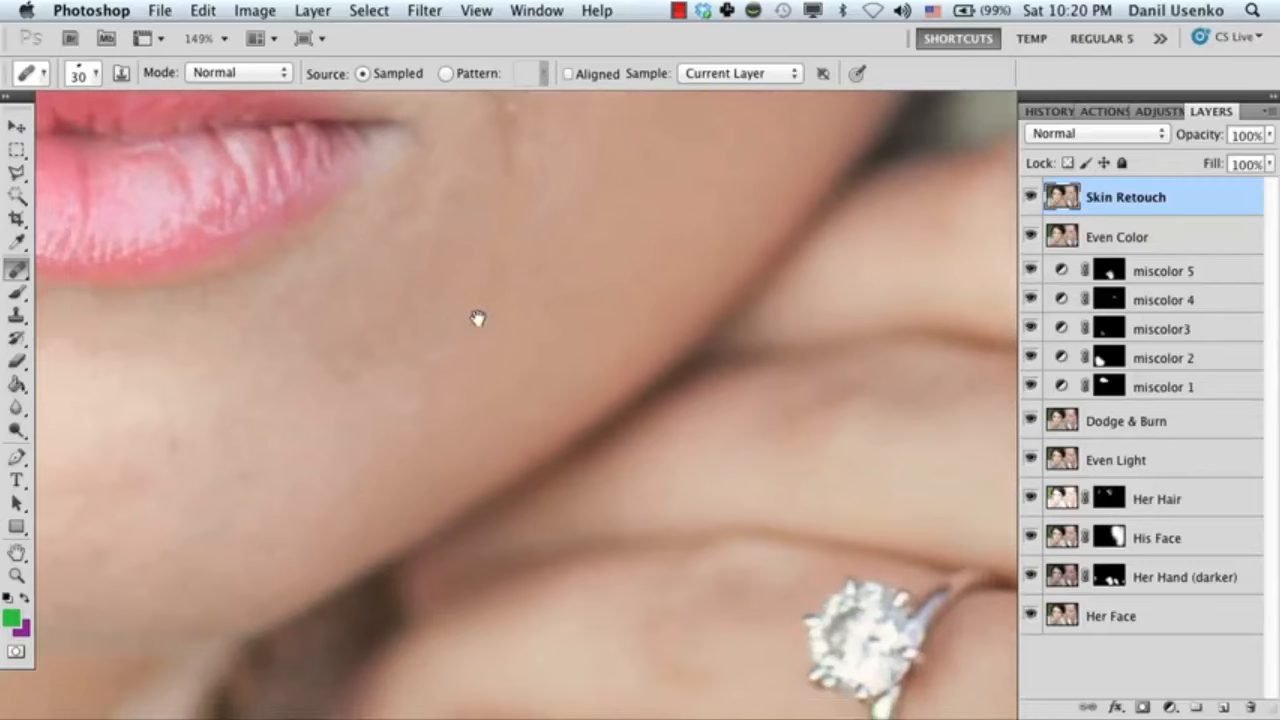
scroll(500, 316, up, 3)
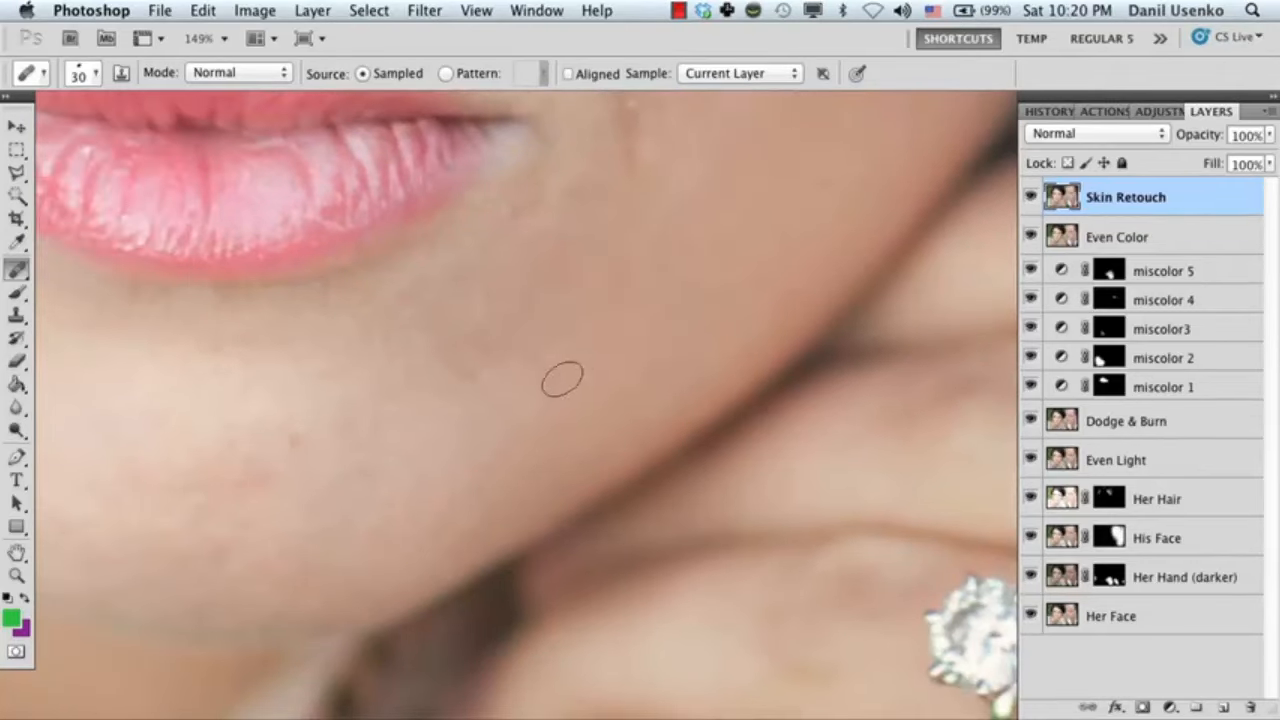
key(bracketright)
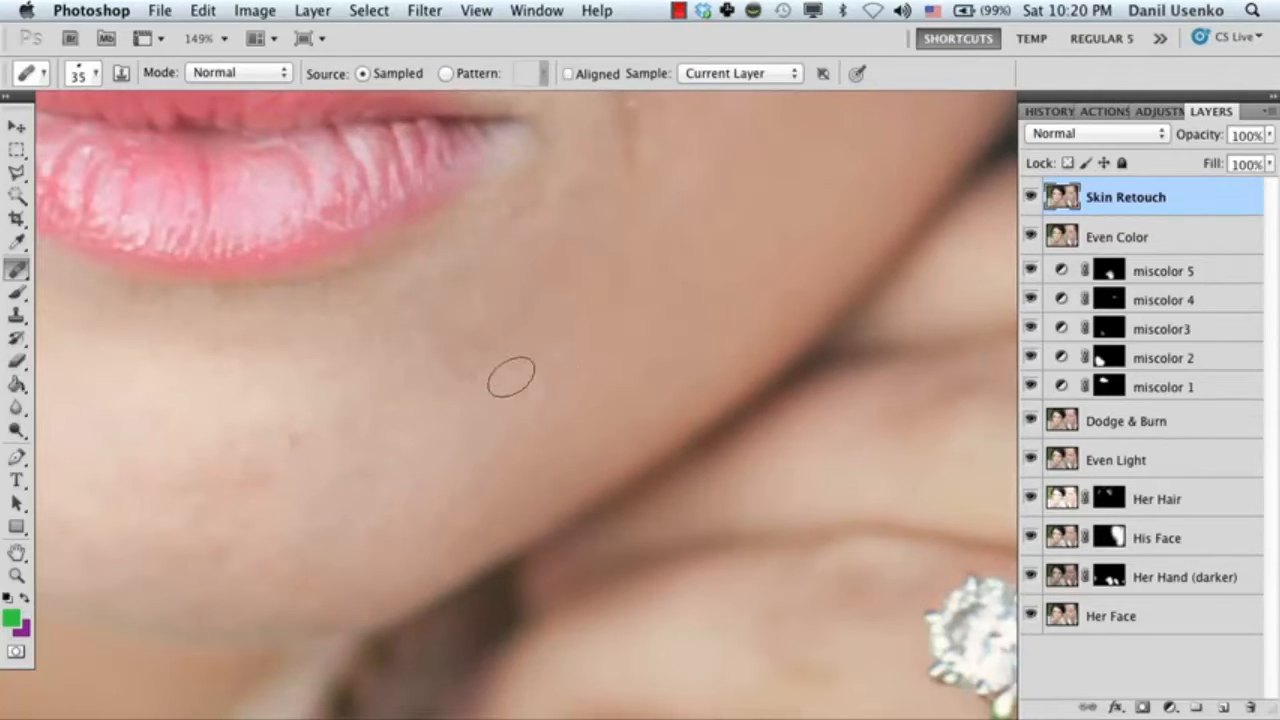
alt+click(553, 318)
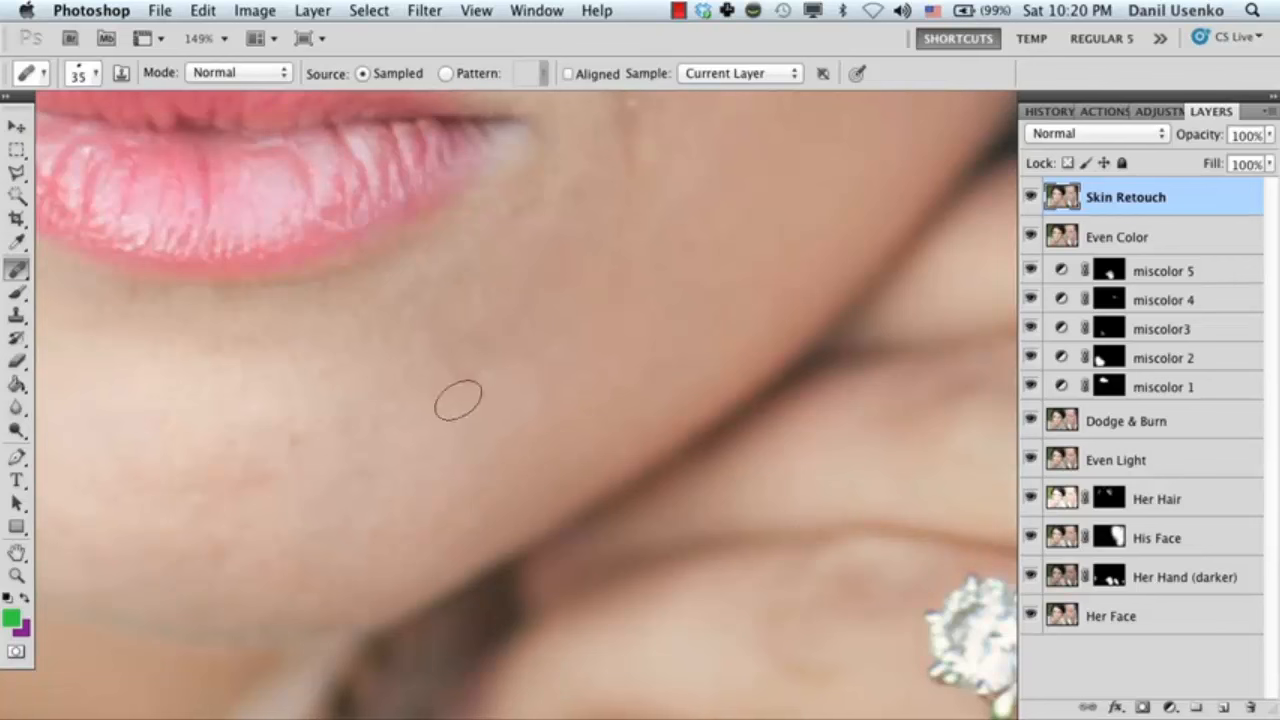
click(462, 394)
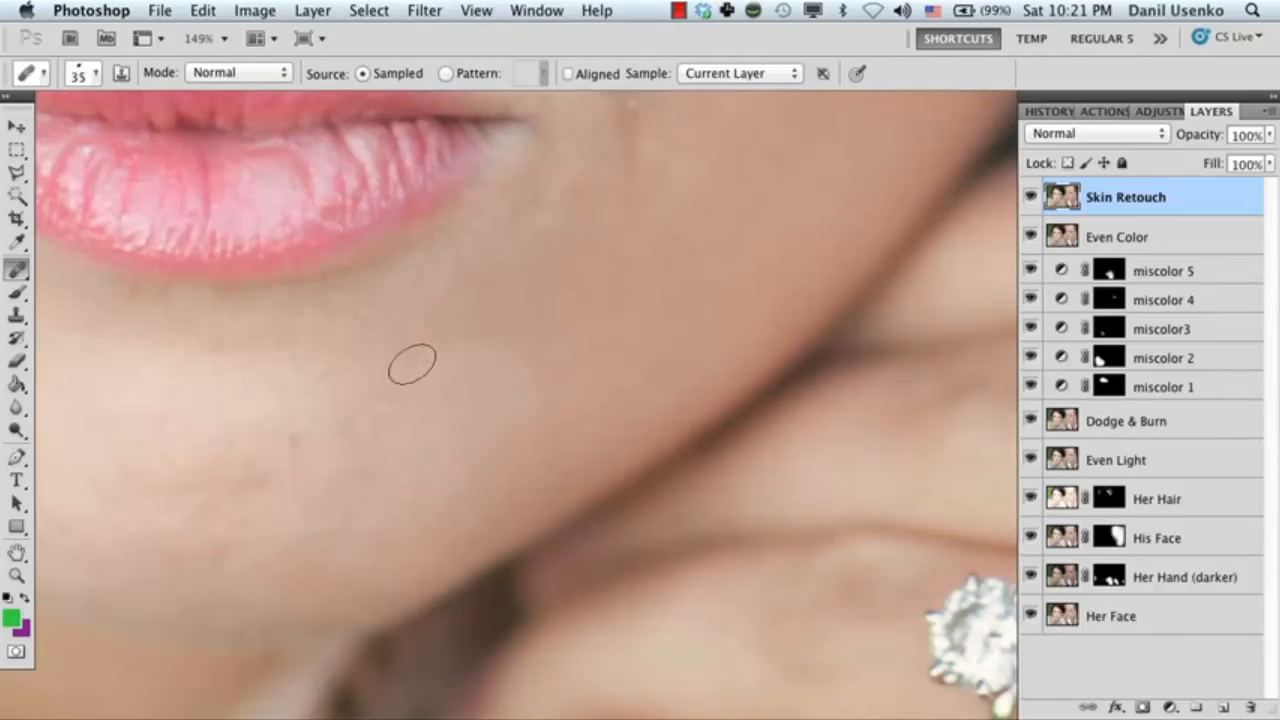
alt+click(565, 318)
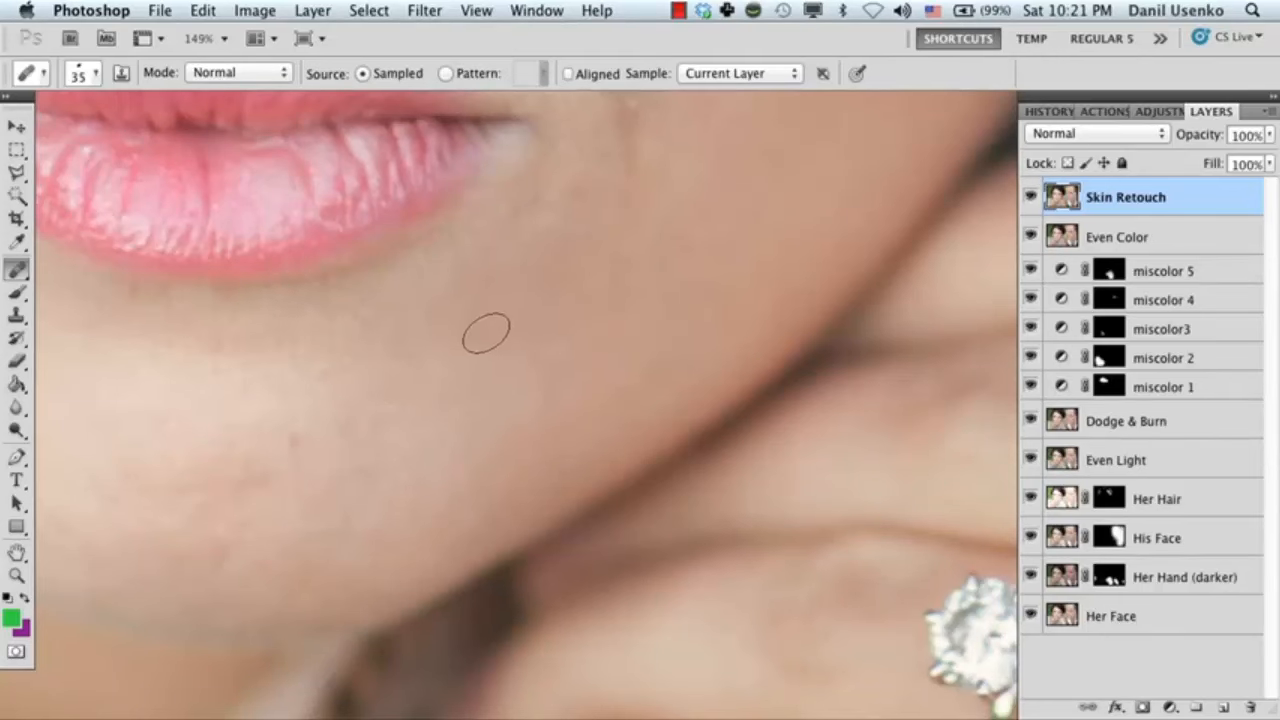
mouse_move(589, 300)
mouse_down()
mouse_move(575, 320)
mouse_move(489, 343)
mouse_move(526, 274)
mouse_move(546, 331)
mouse_move(542, 234)
mouse_move(449, 281)
mouse_up()
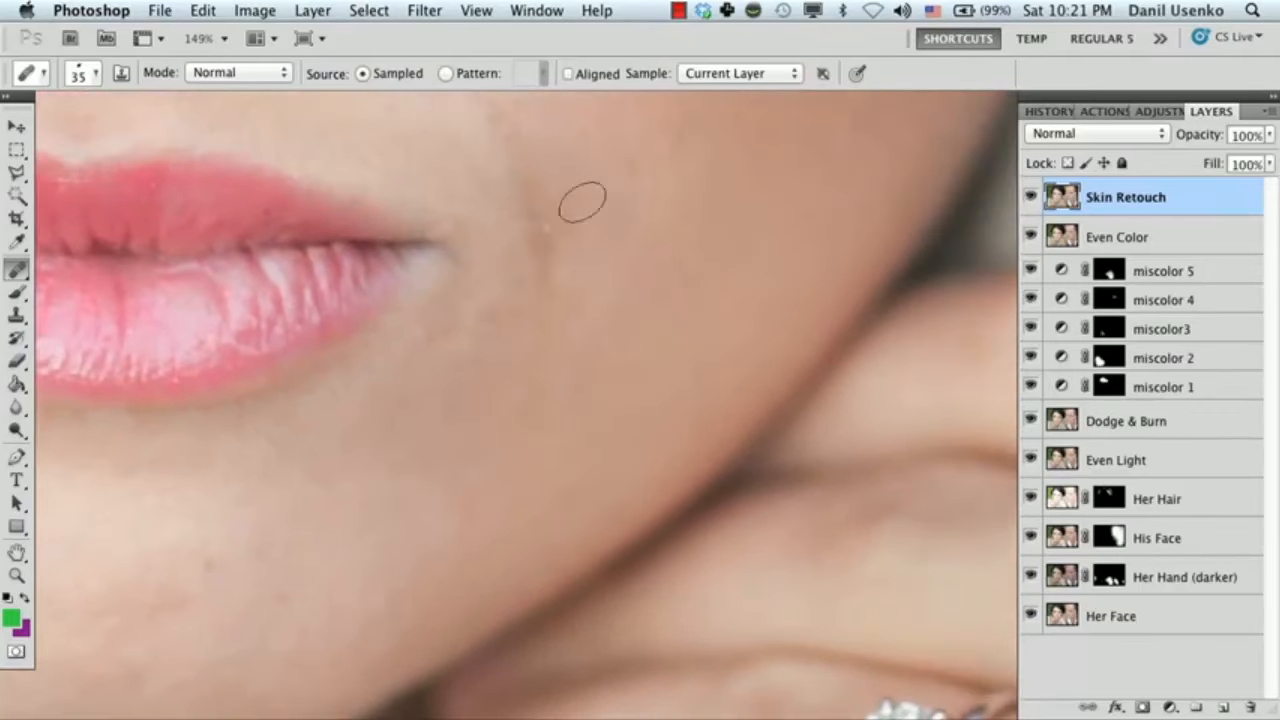
Try healing the smile crease beside the corner of the mouth with long strokes, undoing each attempt.
drag(620, 221, 515, 324)
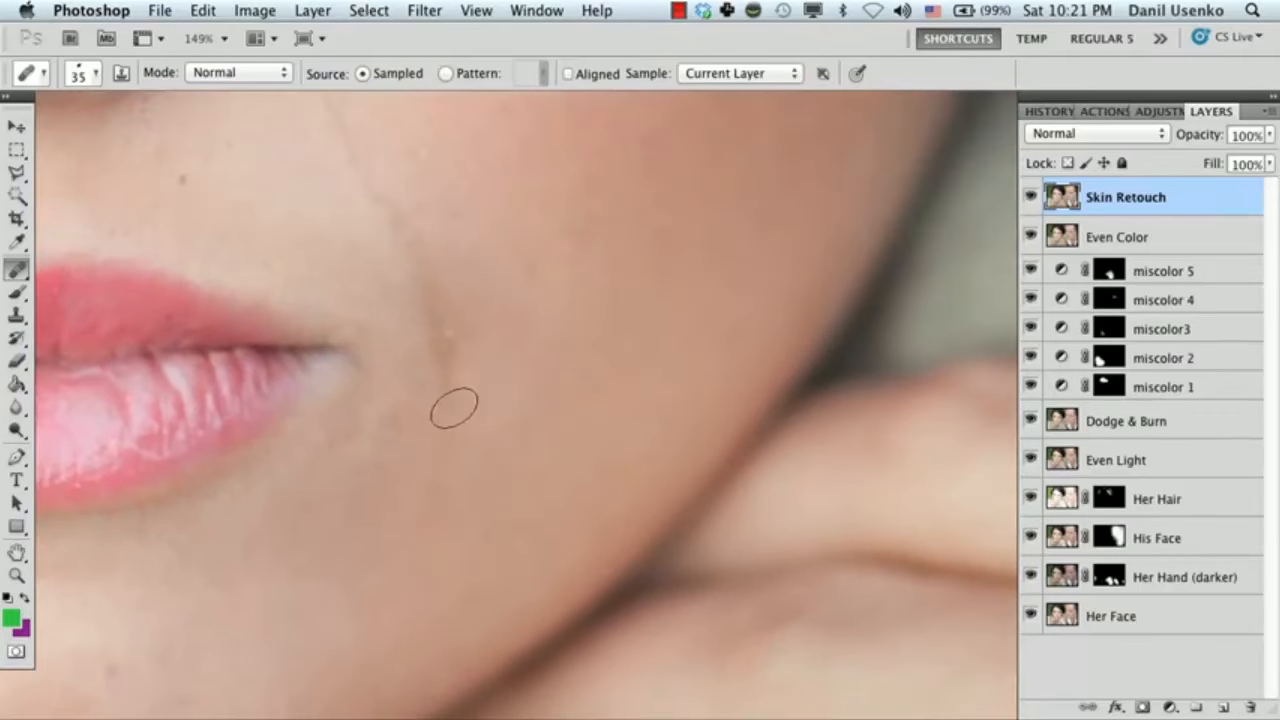
drag(450, 364, 444, 302)
click(421, 242)
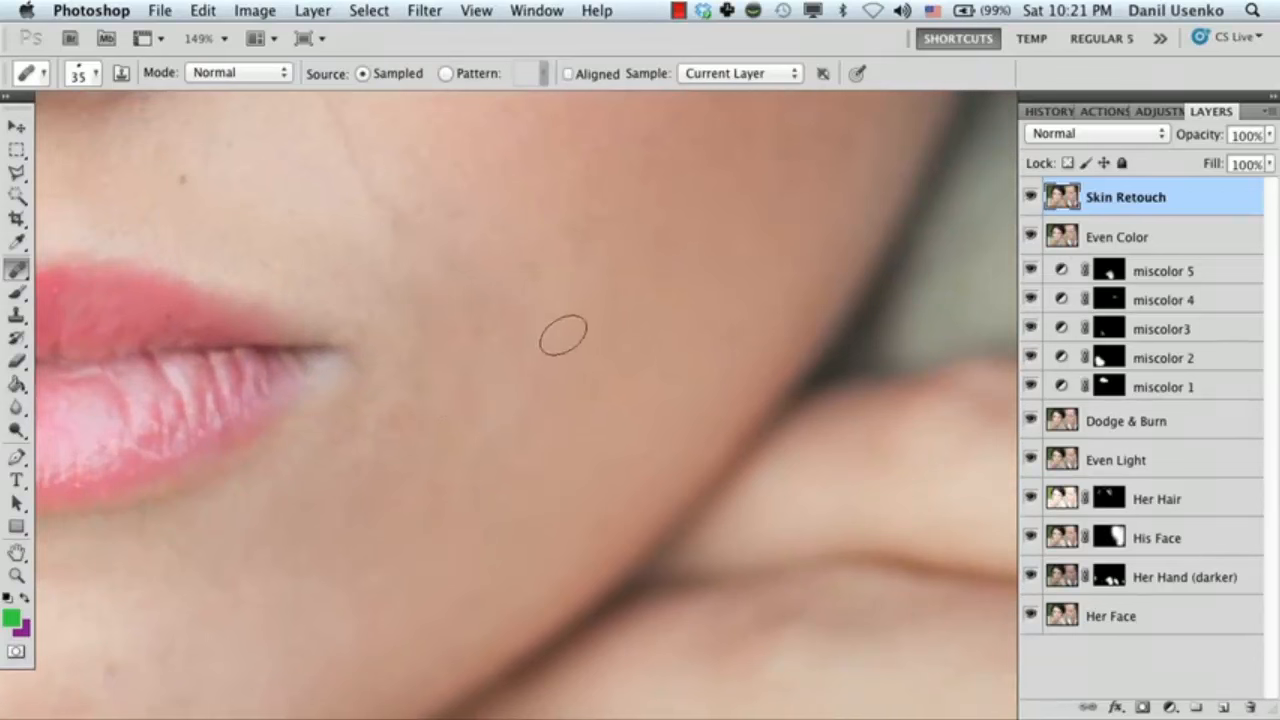
key(super+z)
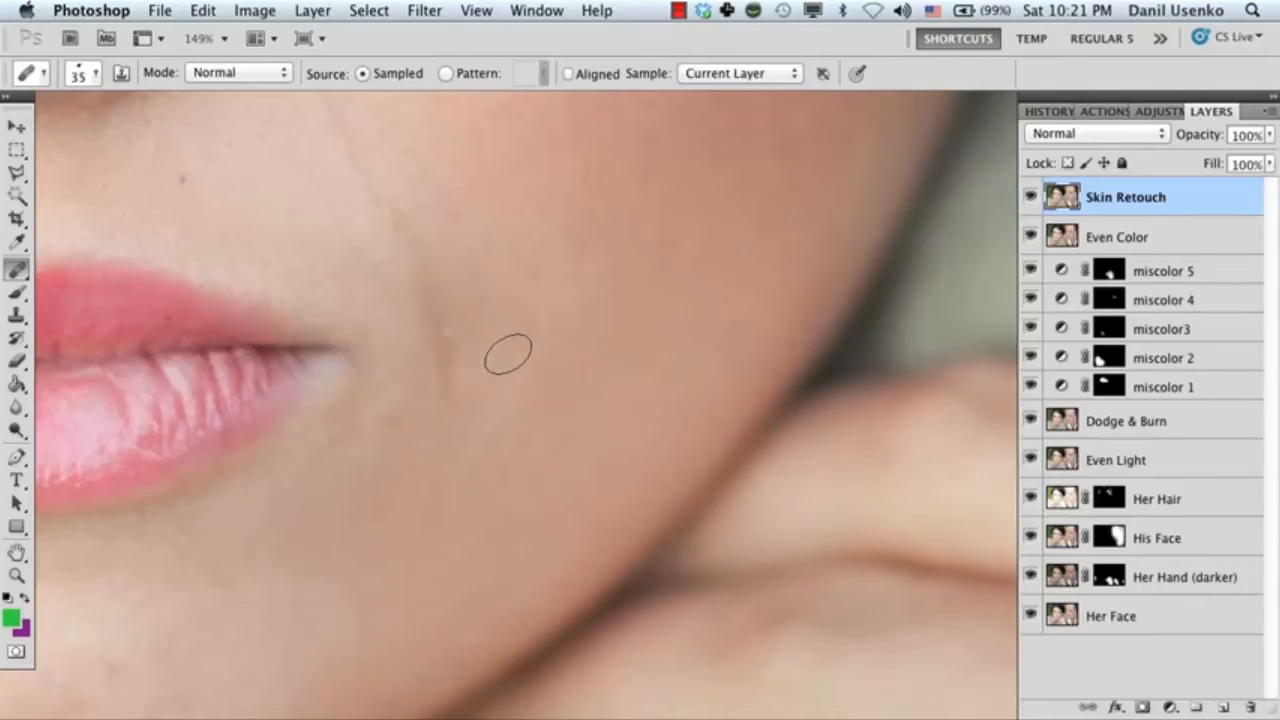
drag(462, 395, 429, 266)
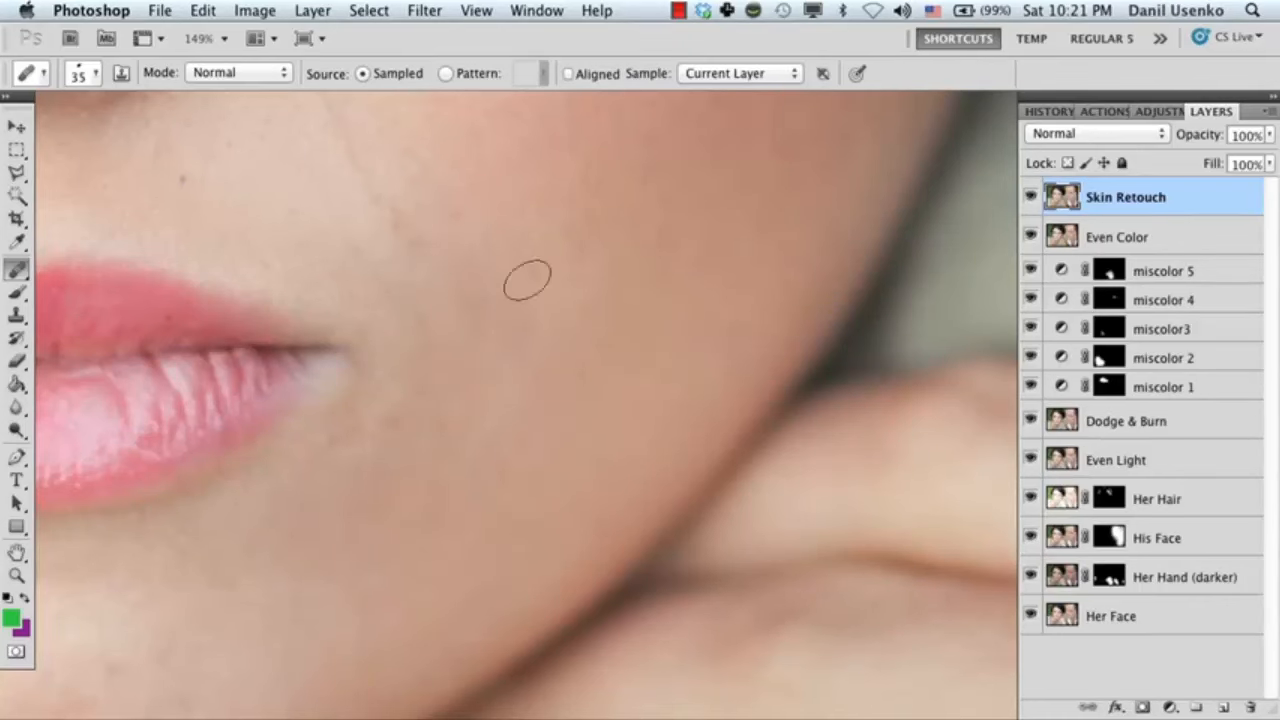
scroll(520, 315, up, 3)
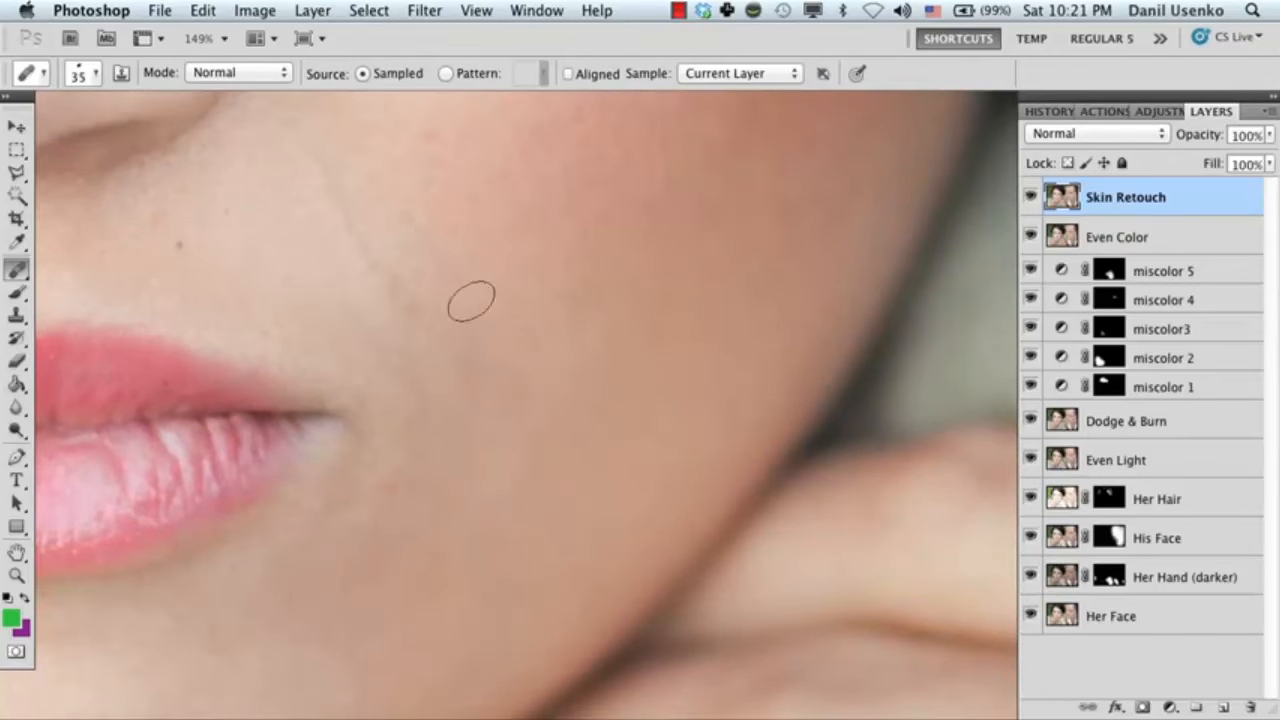
key(super+z)
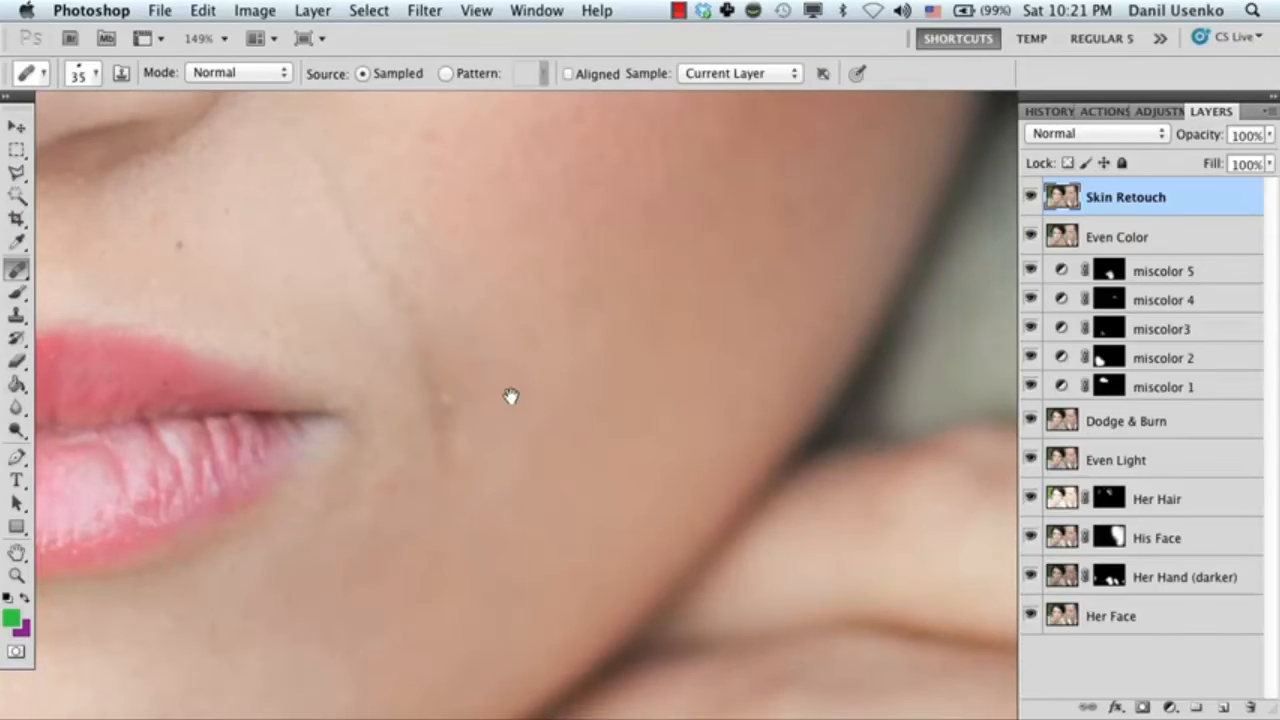
scroll(509, 397, down, 2)
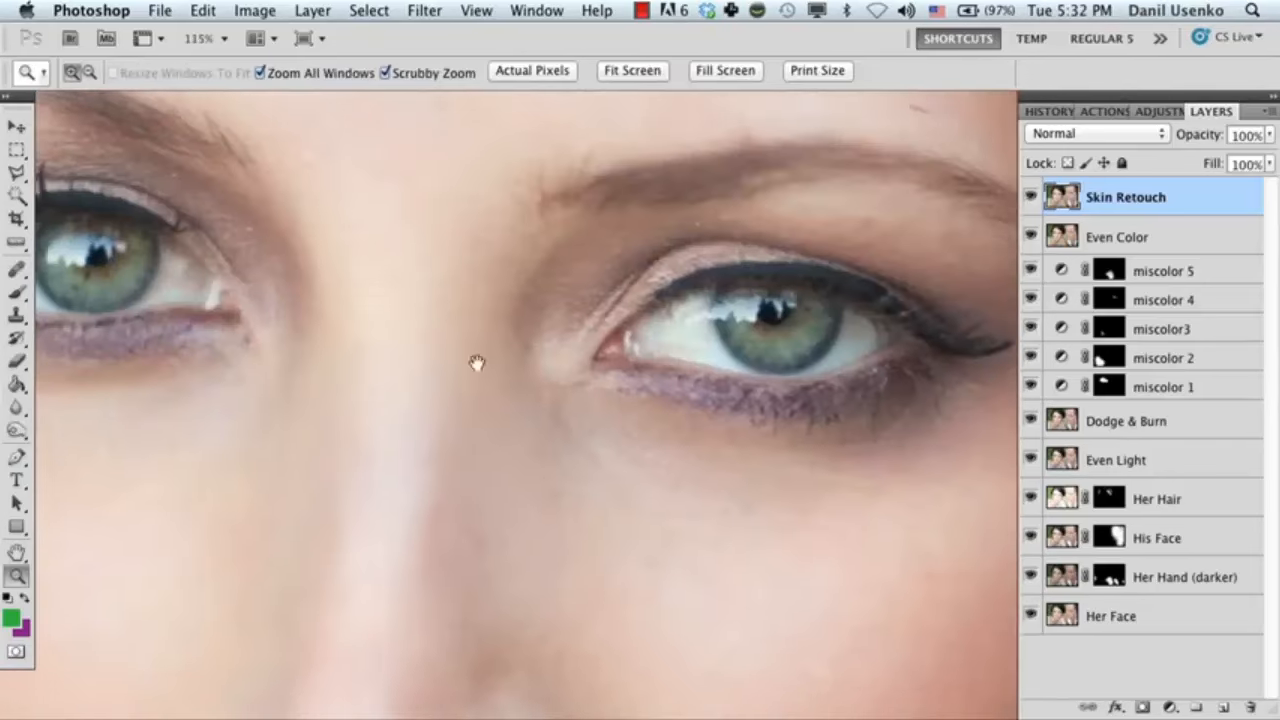
Heal the remaining small spots on the cheek below the eye with the 25 px brush.
drag(477, 363, 465, 412)
mouse_move(464, 362)
mouse_down()
mouse_move(491, 360)
mouse_move(483, 439)
mouse_move(475, 320)
mouse_up()
mouse_move(536, 417)
mouse_down()
mouse_move(557, 415)
mouse_move(491, 334)
mouse_up()
drag(509, 377, 532, 378)
Reduce the healing brush to 20 px and heal the small marks on the skin between the eyebrows.
key(bracketleft)
click(540, 381)
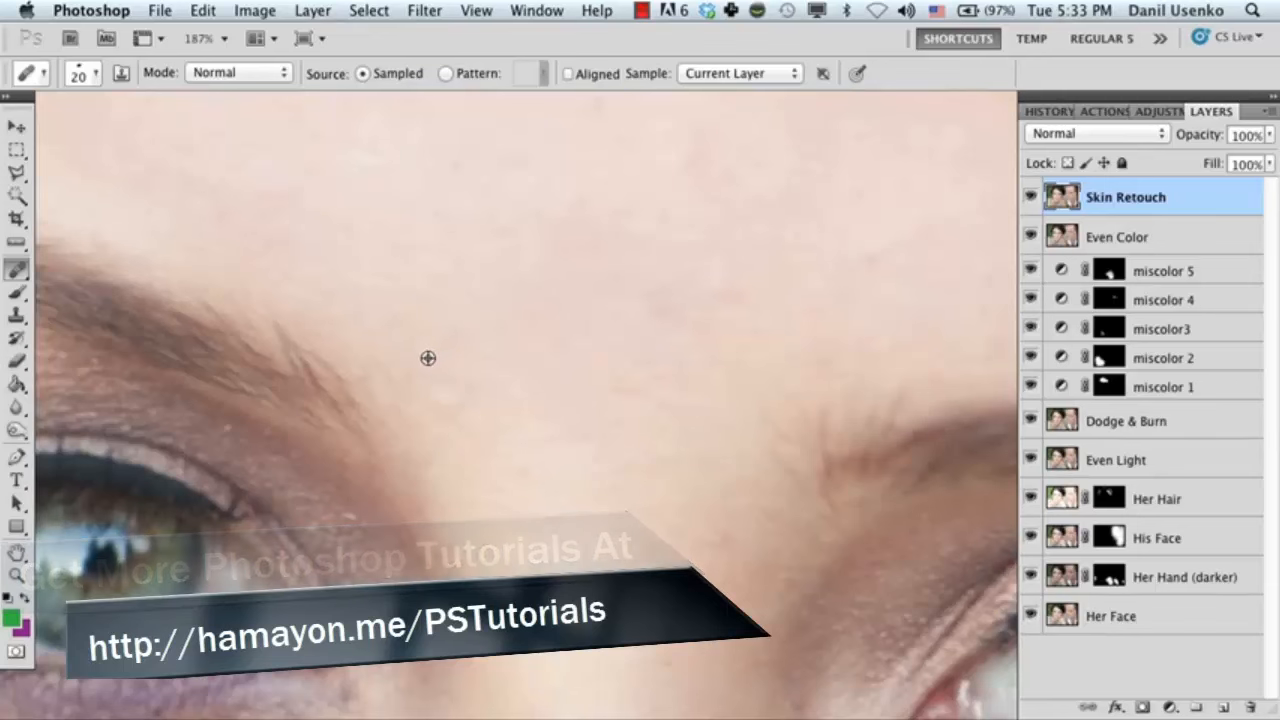
alt+click(428, 357)
click(447, 409)
mouse_move(447, 409)
mouse_down()
mouse_move(430, 368)
mouse_move(462, 383)
mouse_up()
drag(644, 300, 440, 370)
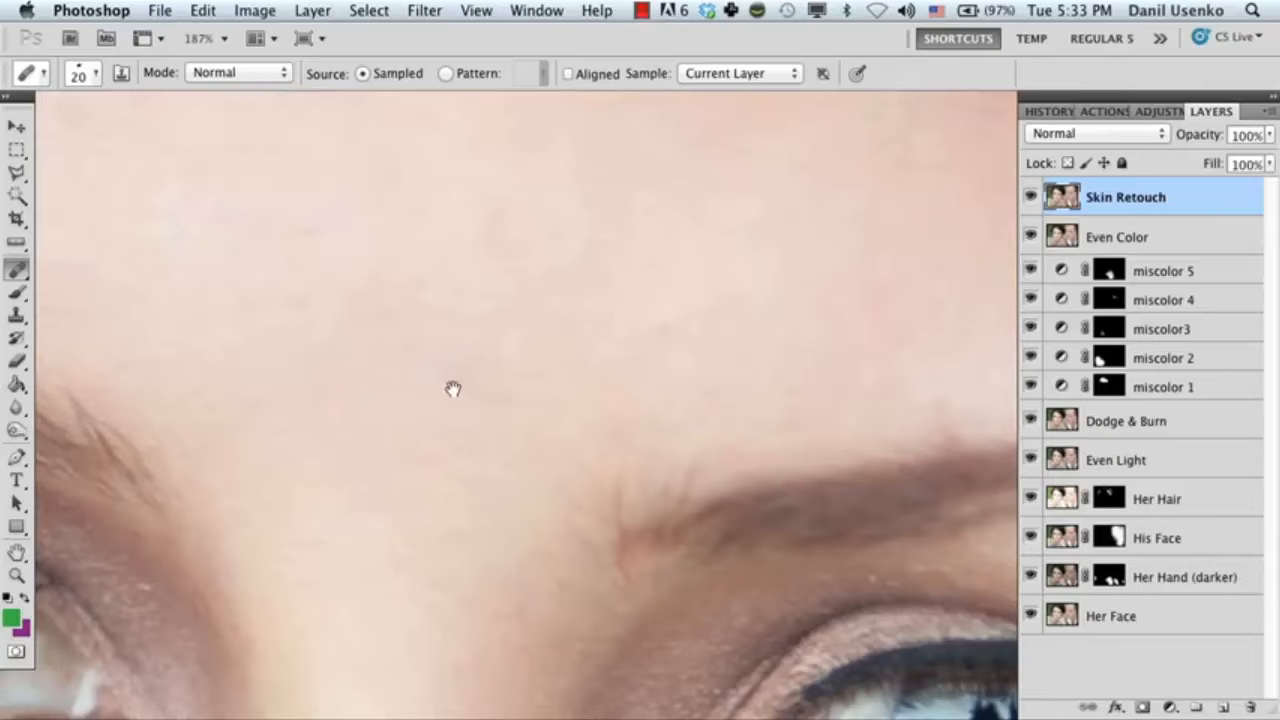
Heal the faint blemishes on the forehead just above the eyebrow, continuing outward toward the hairline.
mouse_move(453, 389)
mouse_down()
mouse_move(603, 349)
mouse_move(340, 431)
mouse_move(491, 469)
mouse_move(460, 451)
mouse_move(483, 426)
mouse_up()
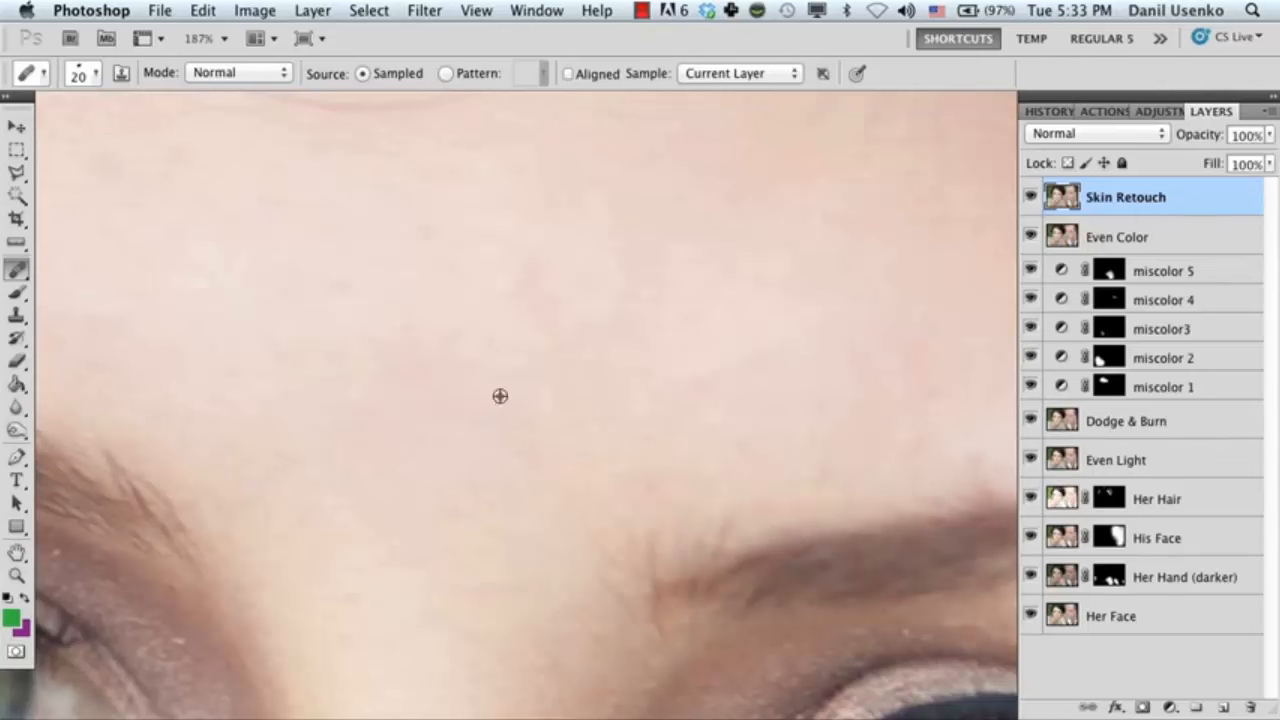
drag(528, 420, 466, 409)
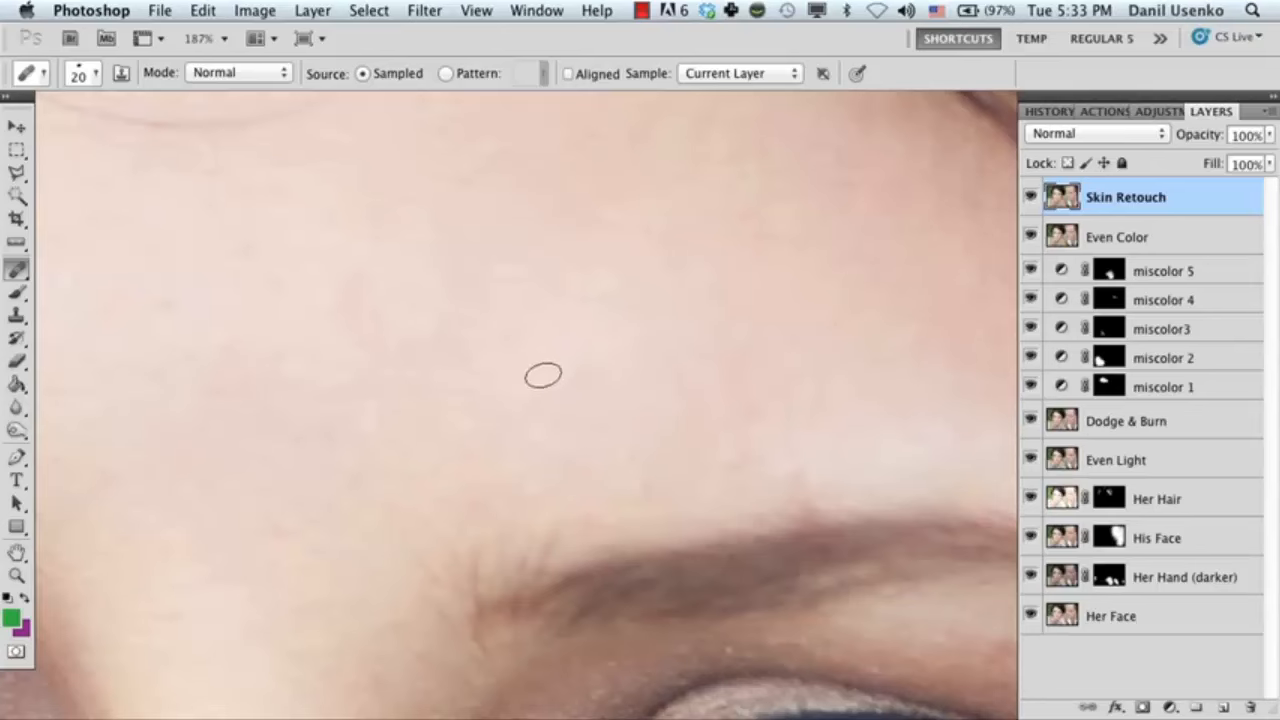
drag(563, 366, 466, 380)
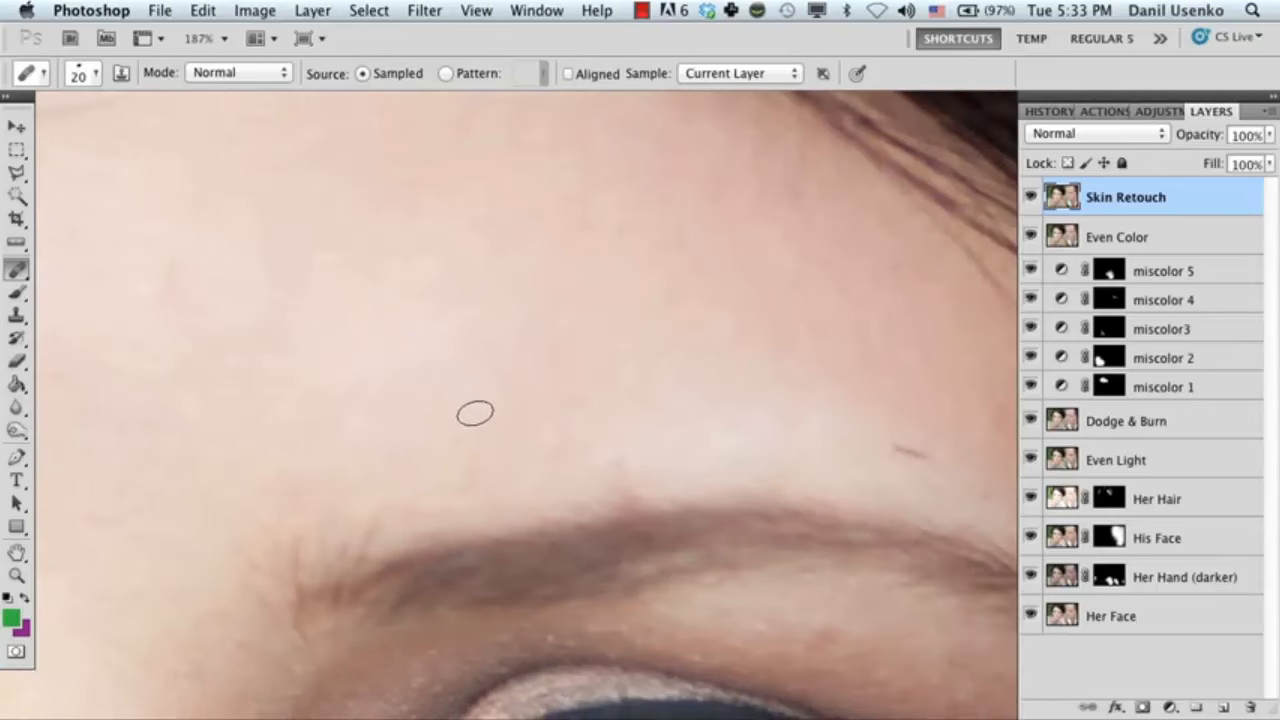
click(464, 396)
drag(467, 429, 393, 398)
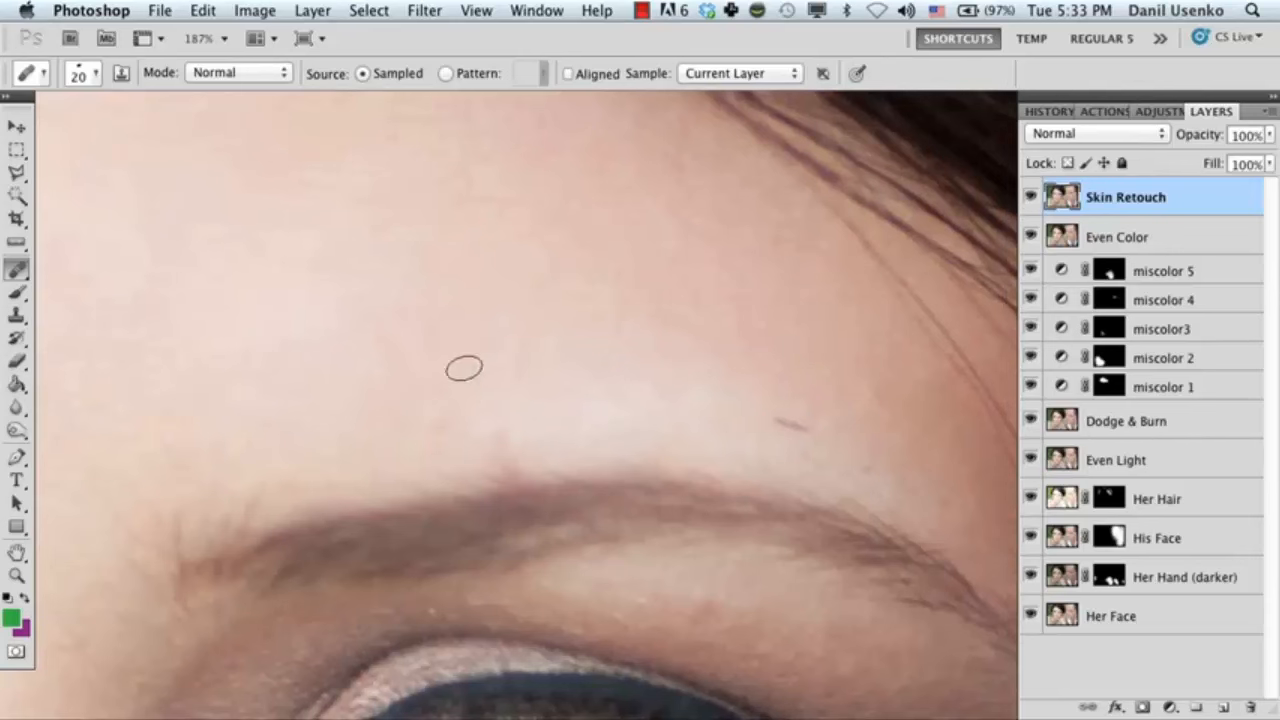
Heal the small dark mark above the eyebrow and the faint blemishes on the surrounding forehead with the 20 px brush.
drag(739, 394, 486, 312)
click(540, 344)
mouse_move(602, 344)
mouse_down()
mouse_move(562, 388)
mouse_move(578, 363)
mouse_up()
click(605, 382)
mouse_move(567, 300)
mouse_down()
mouse_move(519, 305)
mouse_move(525, 423)
mouse_up()
drag(444, 382, 508, 391)
drag(540, 329, 593, 429)
drag(447, 305, 477, 410)
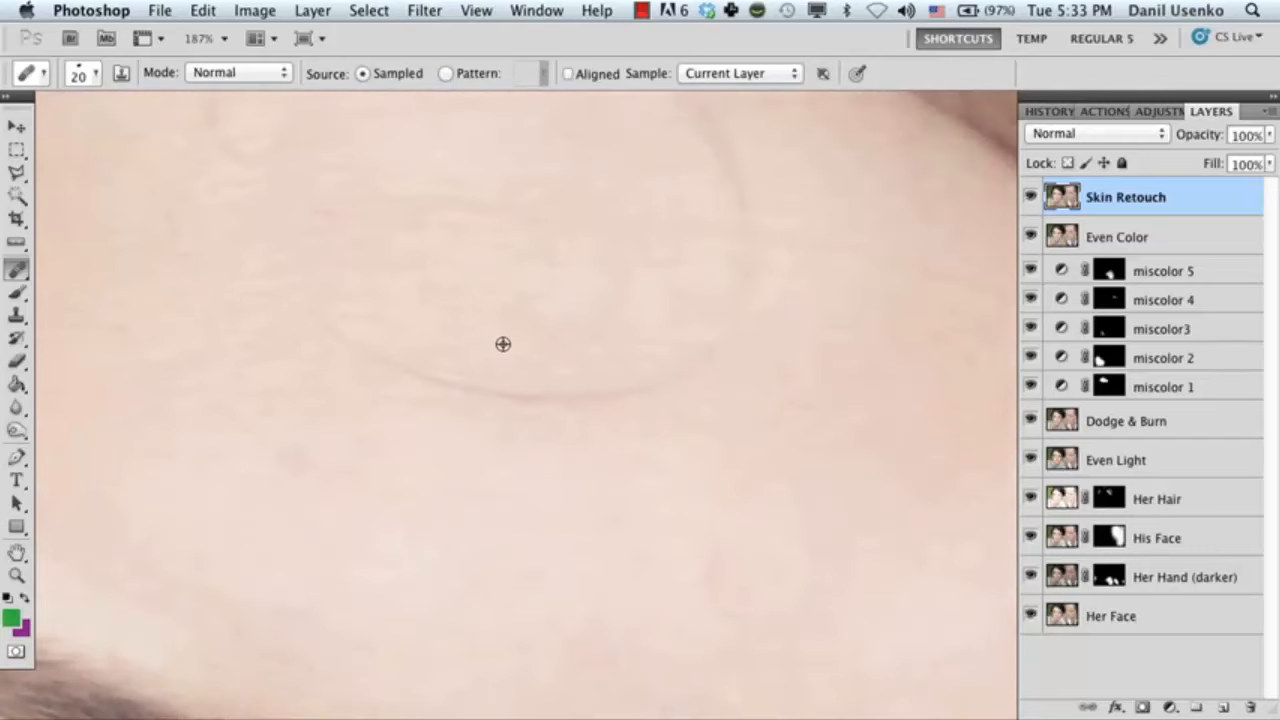
Heal the faint spots across the middle of the forehead and reduce the healing brush to 10 px above the other eyebrow.
drag(449, 331, 514, 437)
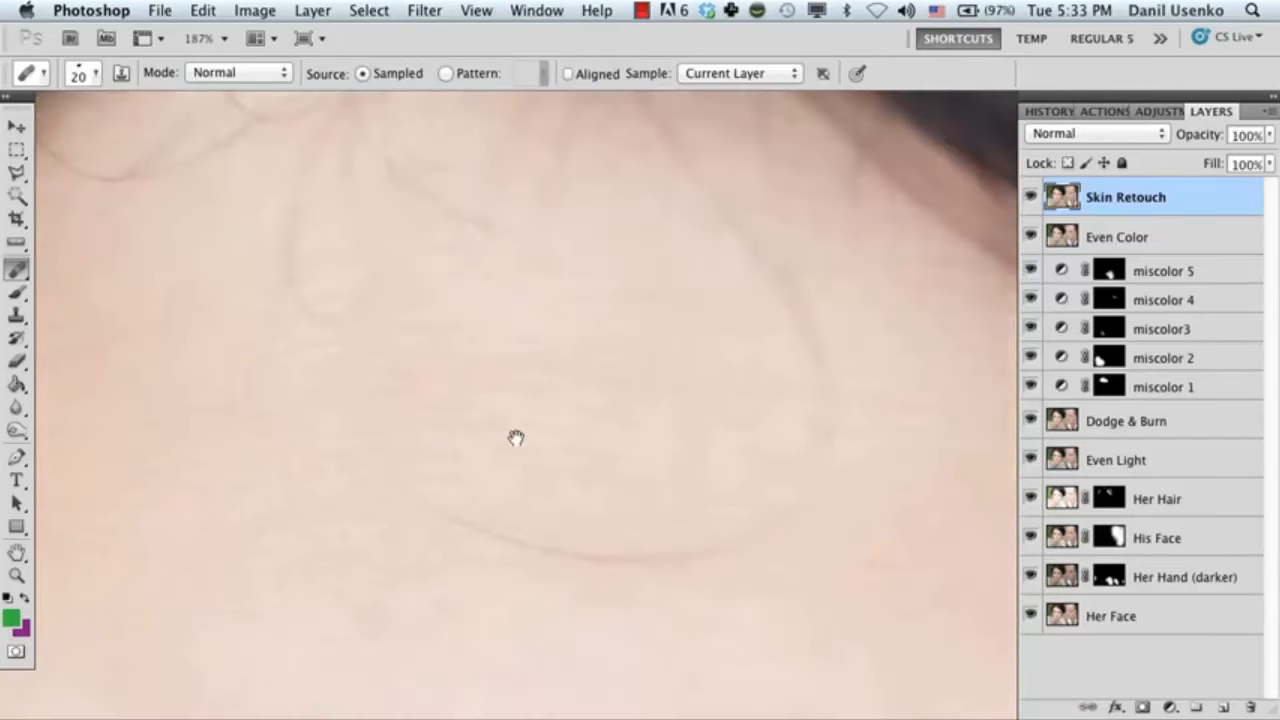
alt+click(452, 370)
drag(376, 367, 412, 372)
drag(283, 404, 566, 312)
mouse_move(604, 669)
mouse_down()
mouse_move(604, 472)
mouse_move(487, 530)
mouse_move(551, 500)
mouse_move(463, 306)
mouse_move(444, 353)
mouse_up()
key(bracketleft)
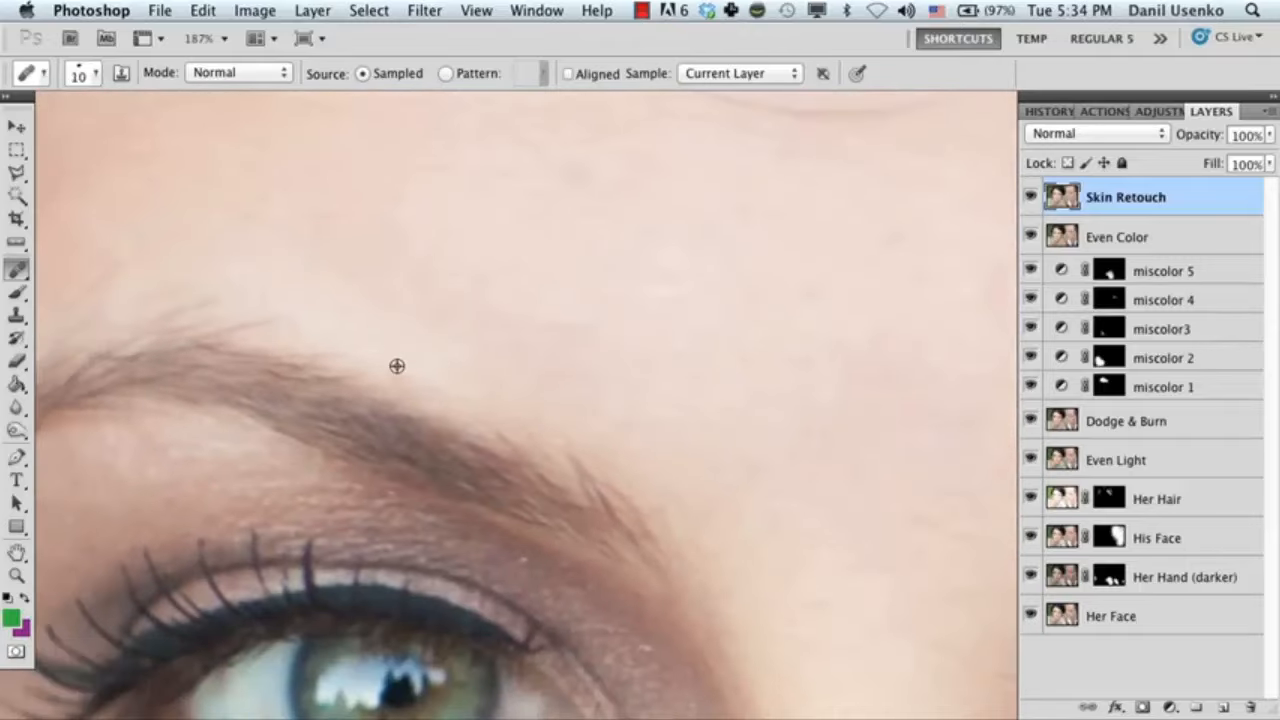
Enlarge the healing brush to 25 px and heal the two reddish spots on the cheek between the nose and the face edge.
key(z)
drag(553, 390, 372, 385)
drag(378, 436, 426, 220)
drag(456, 429, 389, 251)
drag(420, 446, 391, 310)
drag(334, 346, 343, 154)
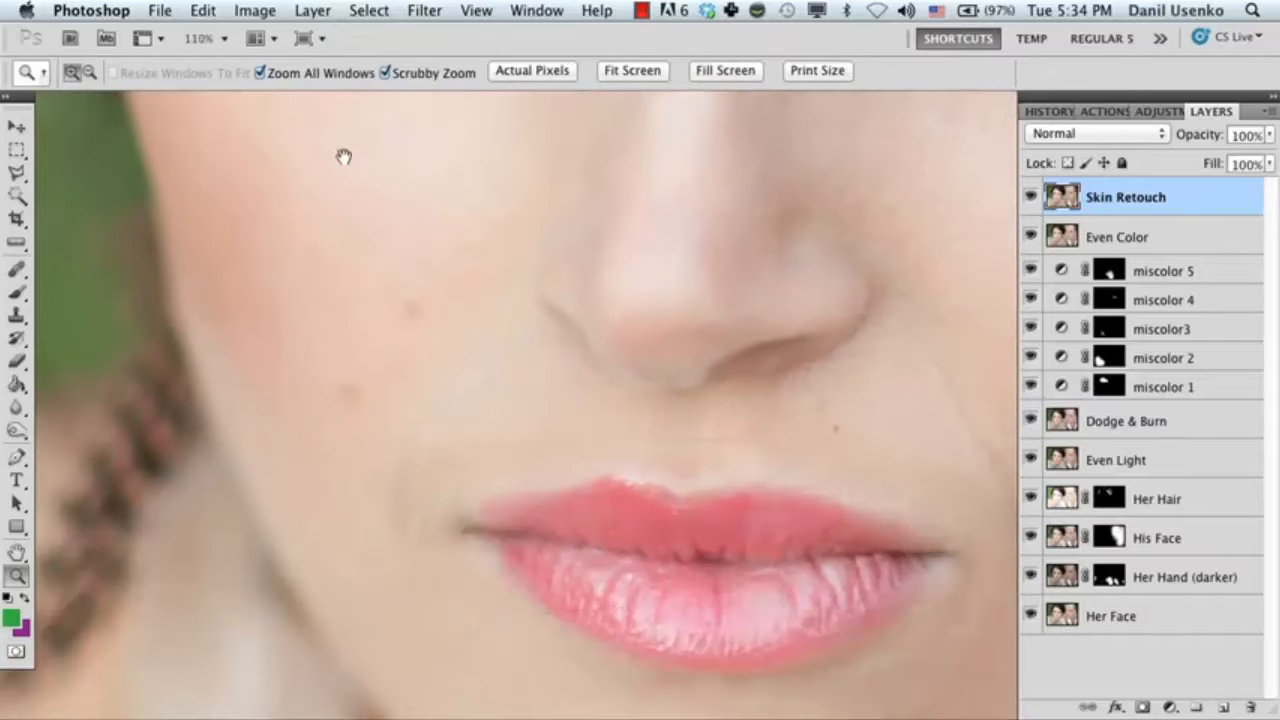
mouse_move(378, 334)
mouse_down()
mouse_move(429, 351)
mouse_move(469, 326)
mouse_move(515, 328)
mouse_up()
key(j)
key(bracketright)
key(bracketright)
key(bracketright)
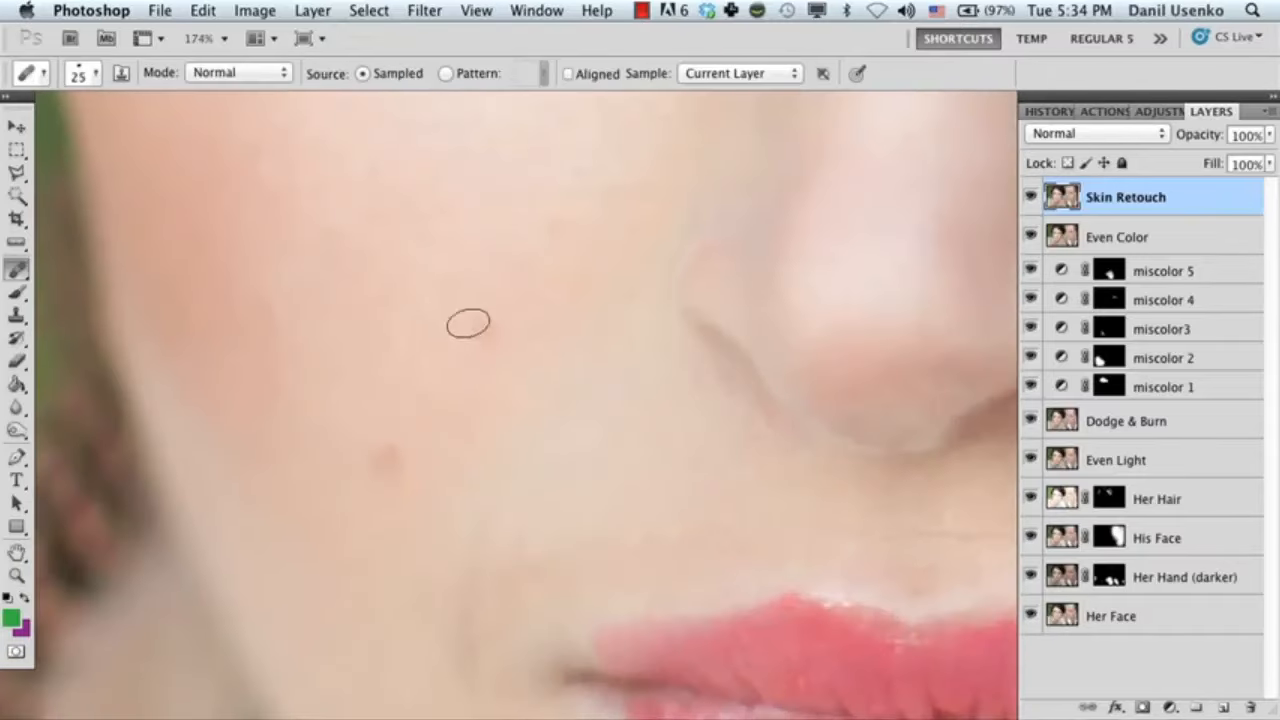
click(469, 324)
click(388, 468)
Reduce the healing brush to 20 px and heal the small dark spot beside the nose, below the inner corner of the eye.
drag(285, 328, 280, 407)
drag(400, 300, 385, 440)
drag(455, 275, 430, 426)
drag(440, 240, 430, 430)
drag(820, 400, 520, 417)
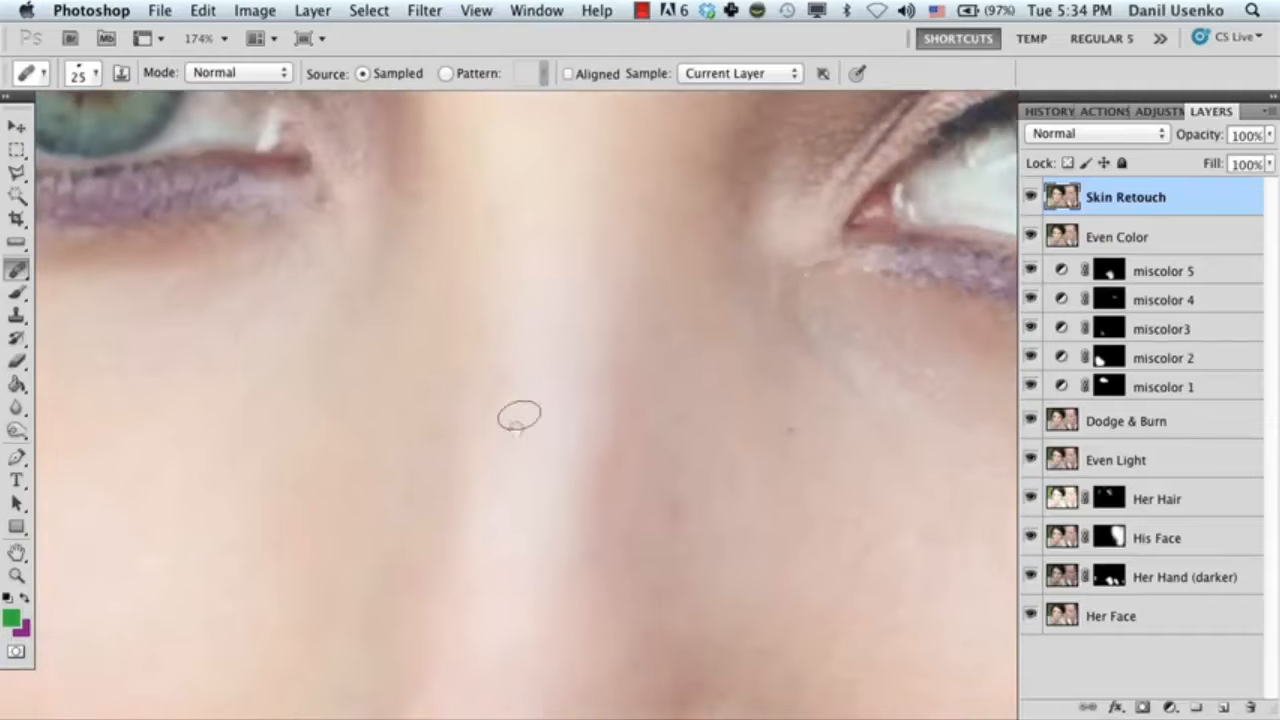
key(bracketleft)
drag(484, 342, 480, 380)
drag(695, 385, 416, 392)
click(486, 466)
drag(425, 500, 405, 468)
Heal the remaining small spots on the cheek below the eye, including the dark one in the blush area.
drag(570, 530, 483, 343)
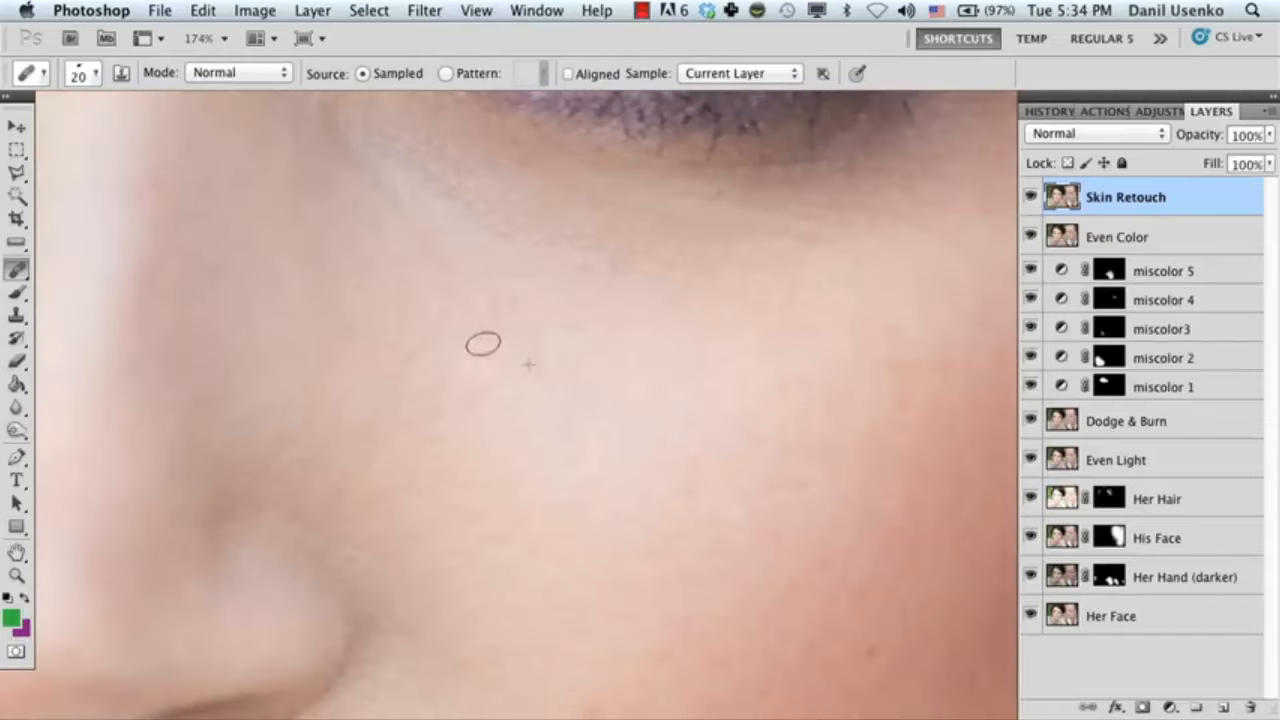
click(529, 363)
drag(720, 550, 420, 407)
alt+click(583, 463)
click(583, 435)
Heal the short fine line on the cheek just outside the smile crease near the corner of the mouth.
drag(388, 578, 630, 425)
scroll(629, 425, down, 4)
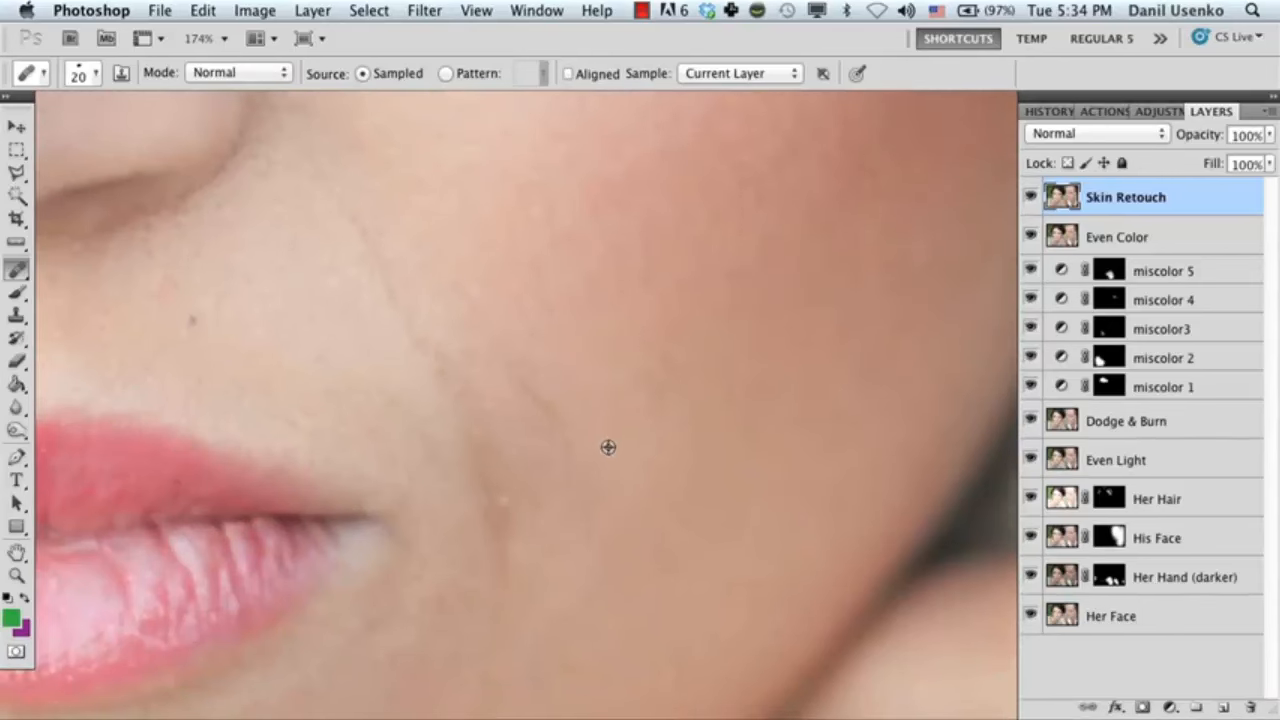
drag(512, 385, 491, 326)
drag(550, 513, 585, 471)
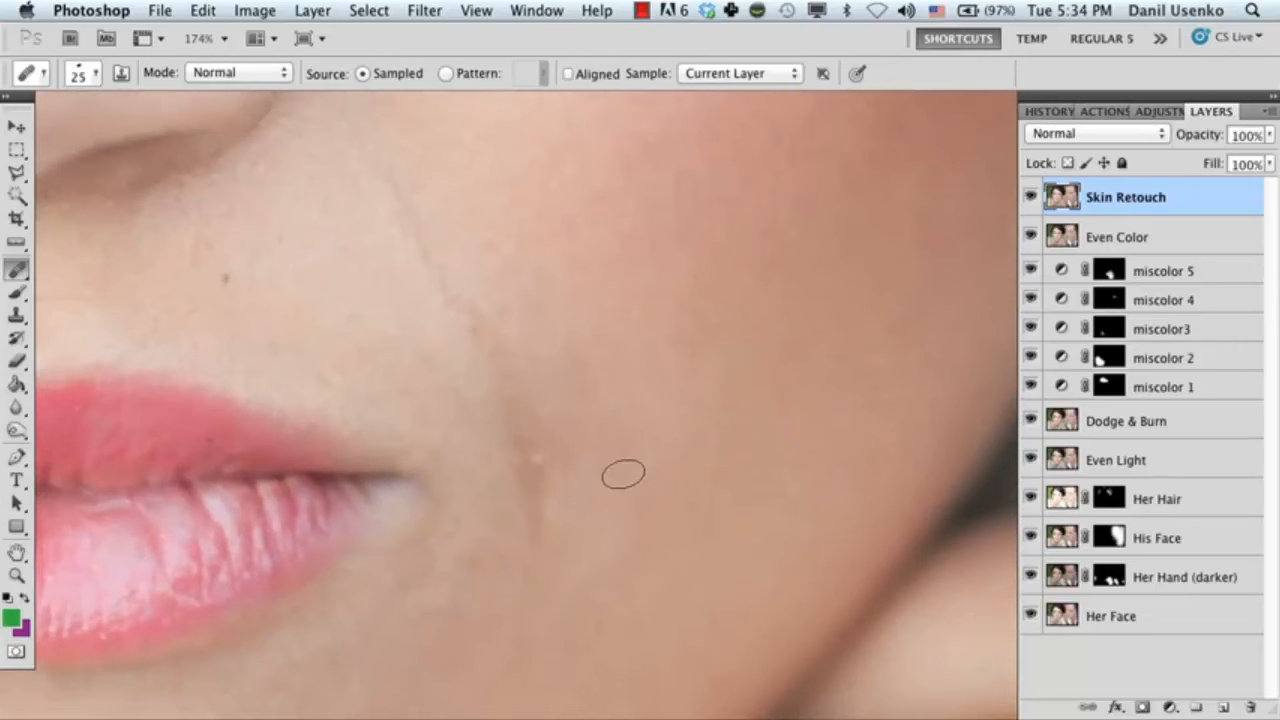
Enlarge the healing brush to 25 px and heal the smile crease between the nostril and the corner of the mouth.
key(bracketright)
mouse_move(589, 515)
mouse_down()
mouse_move(589, 374)
mouse_move(597, 498)
mouse_up()
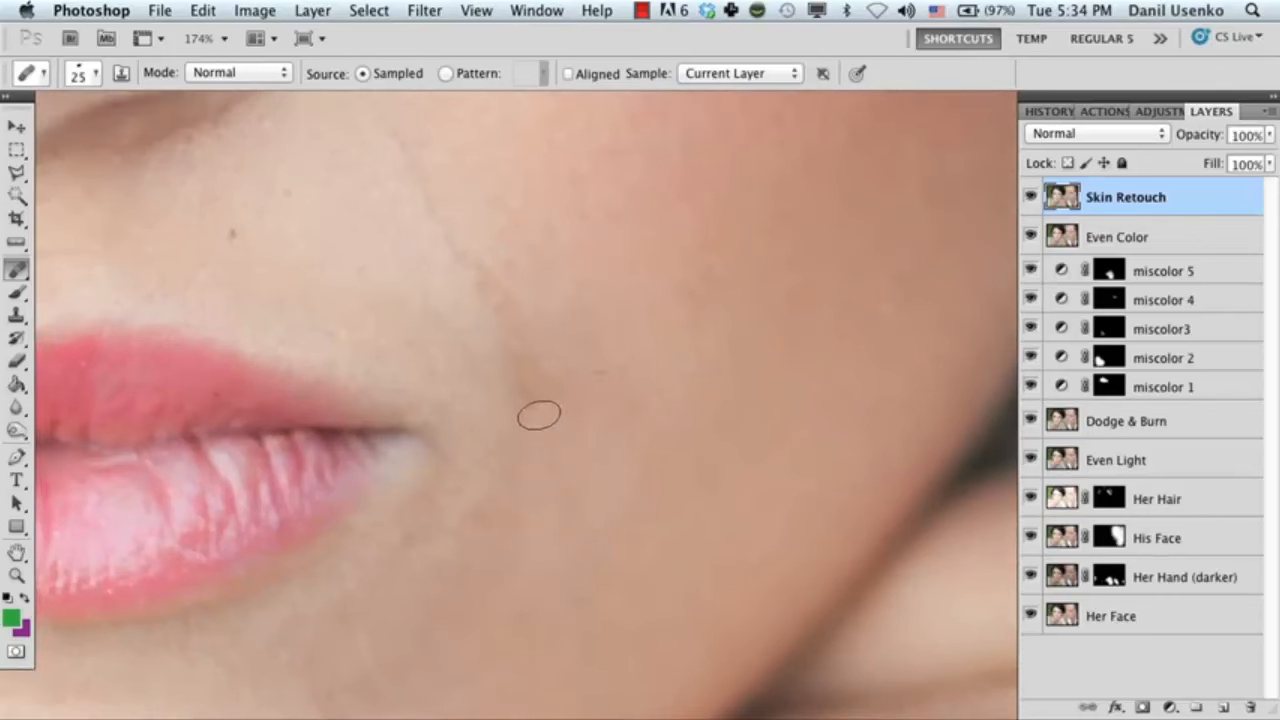
drag(596, 349, 591, 468)
drag(500, 412, 393, 243)
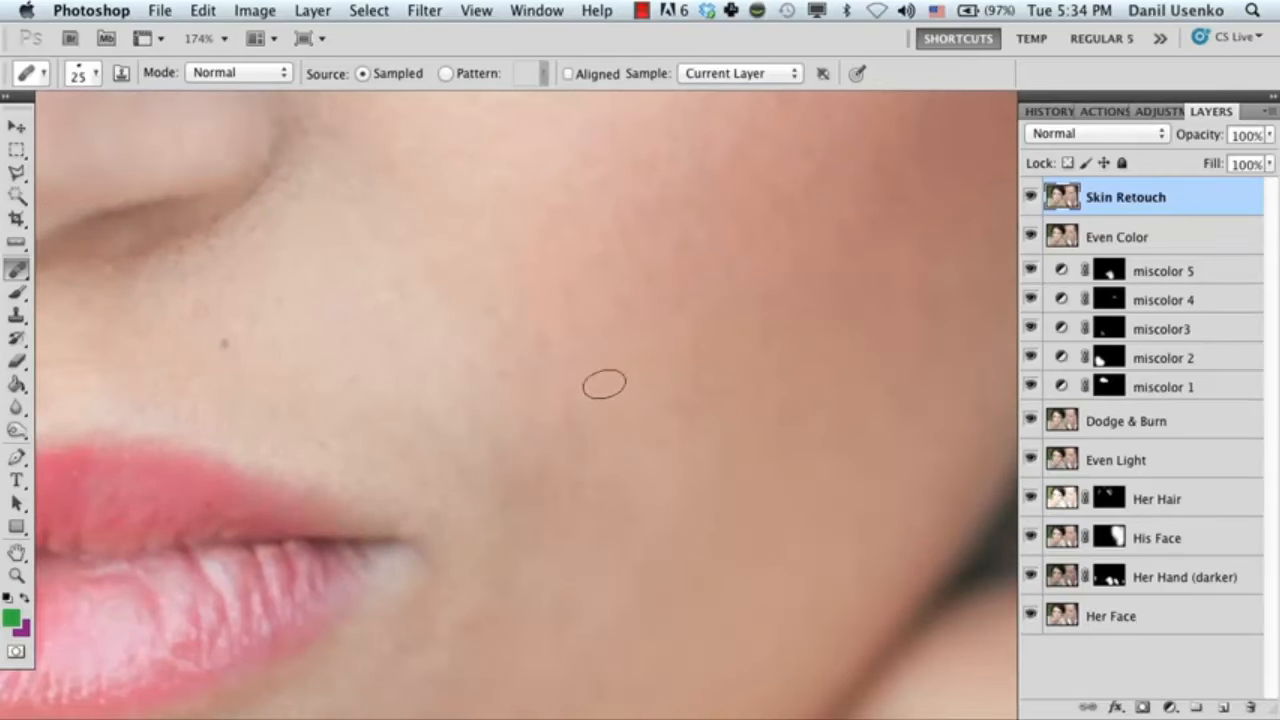
mouse_move(557, 329)
mouse_down()
mouse_move(574, 346)
mouse_move(576, 315)
mouse_up()
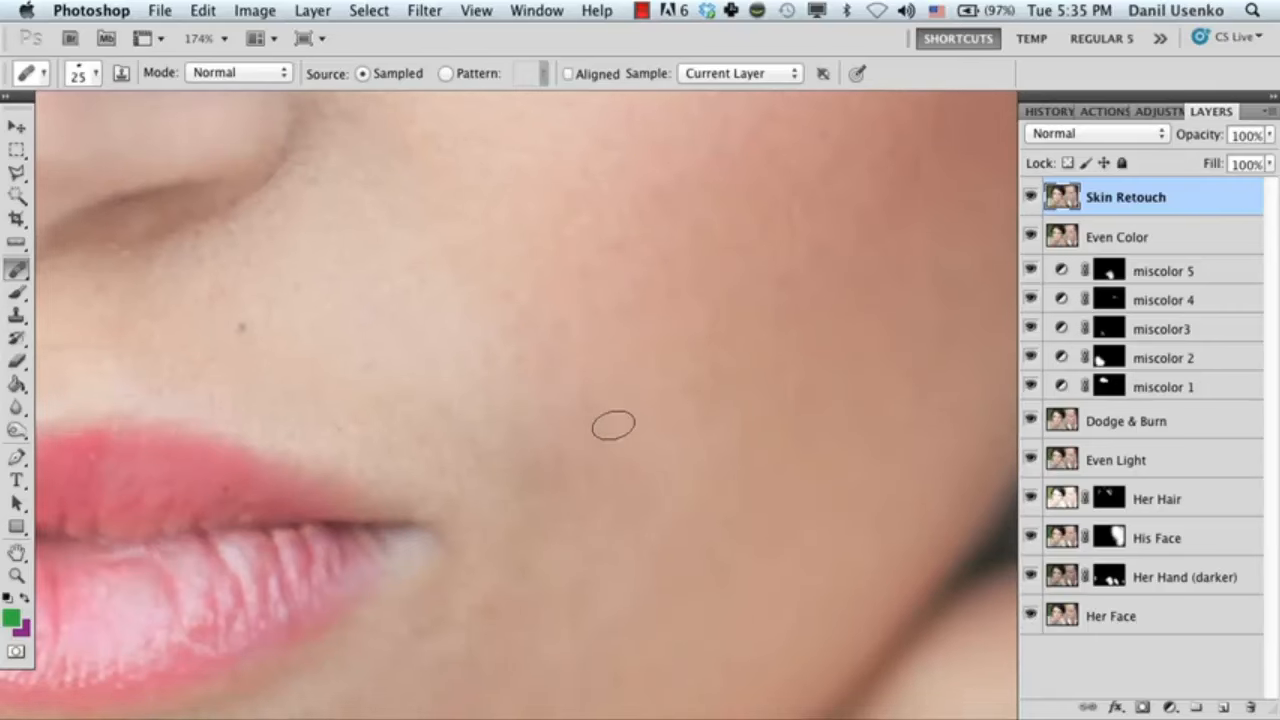
Heal the dark, uneven patches on the skin between the corner of the mouth and the jawline.
scroll(617, 449, down, 2)
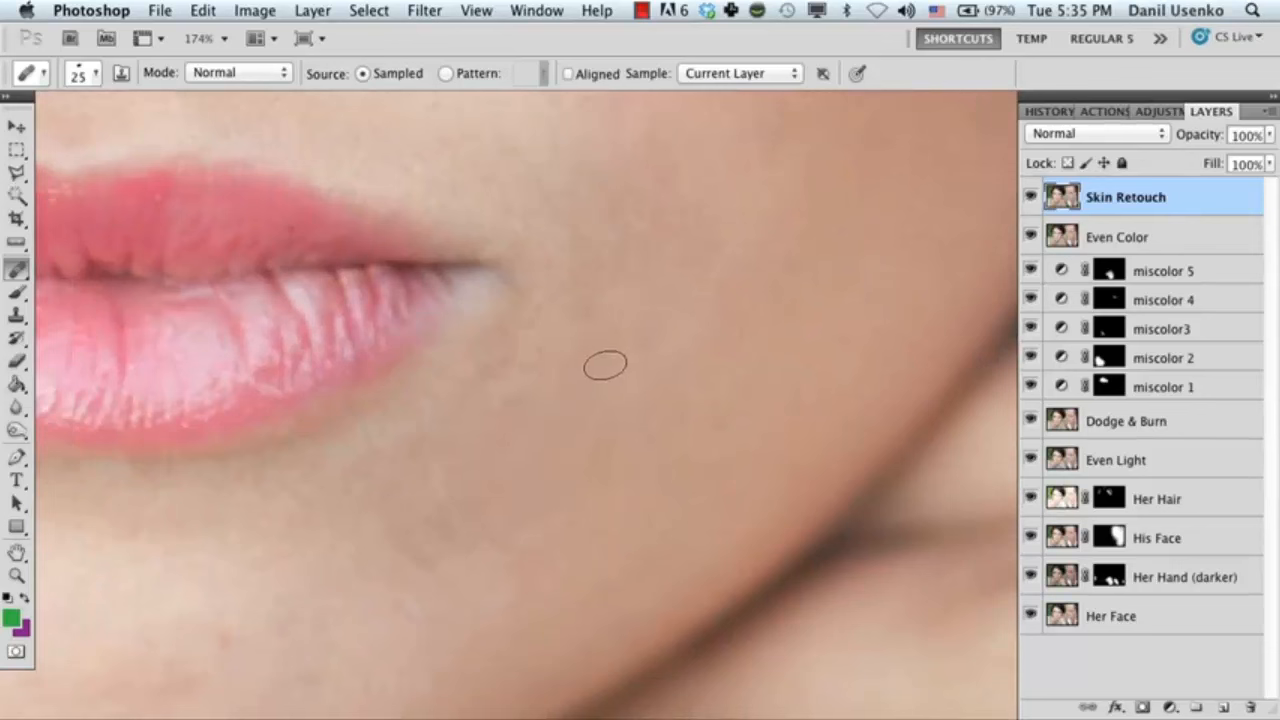
scroll(511, 404, down, 4)
scroll(511, 404, left, 3)
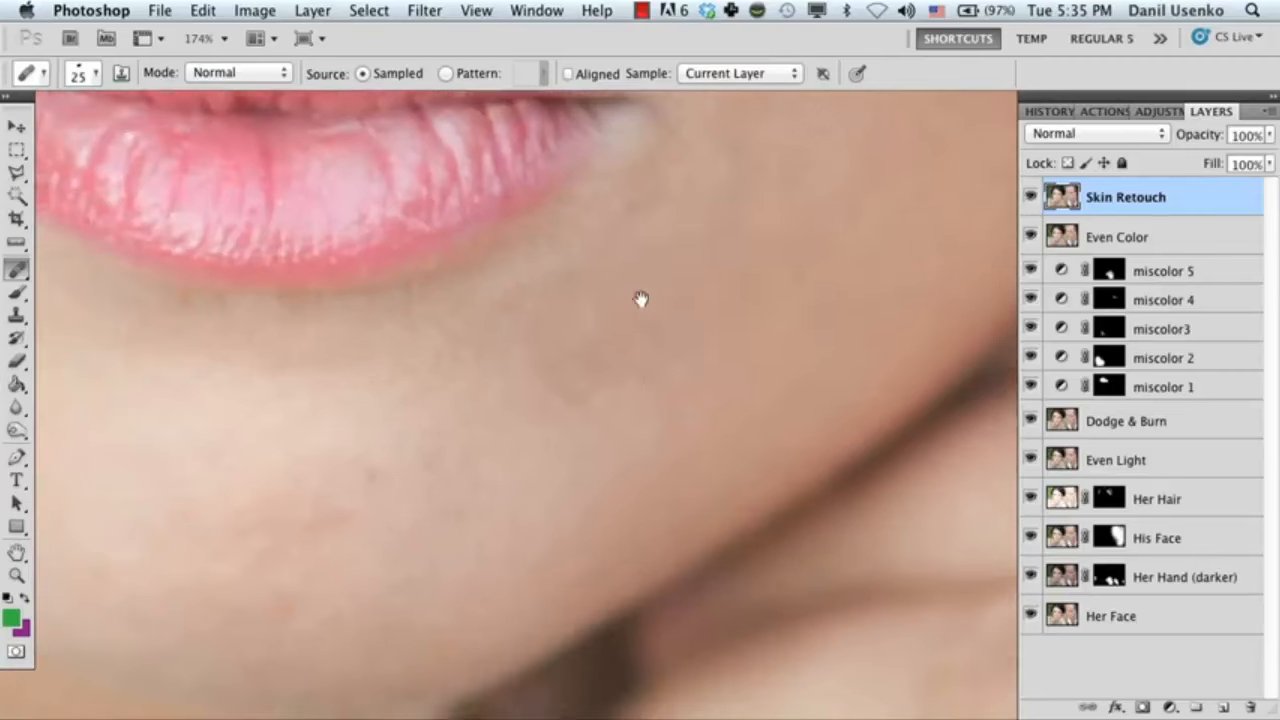
drag(607, 384, 556, 313)
alt+click(553, 395)
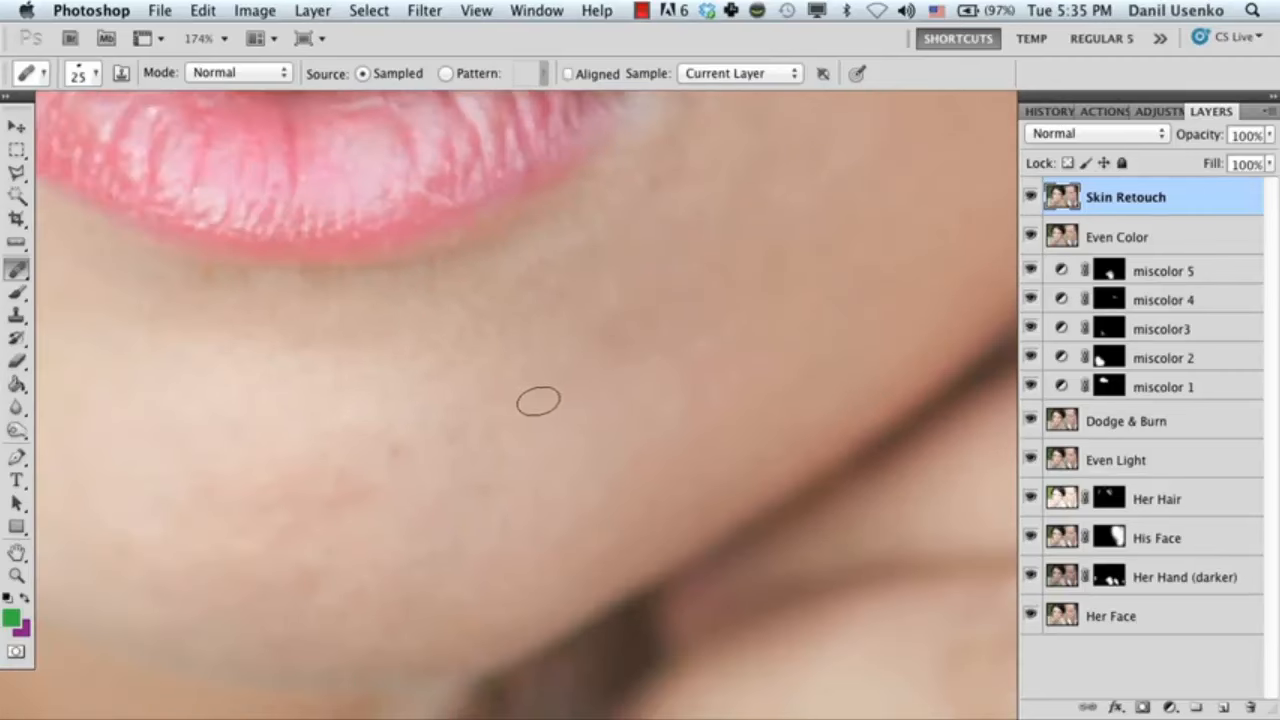
drag(625, 401, 505, 468)
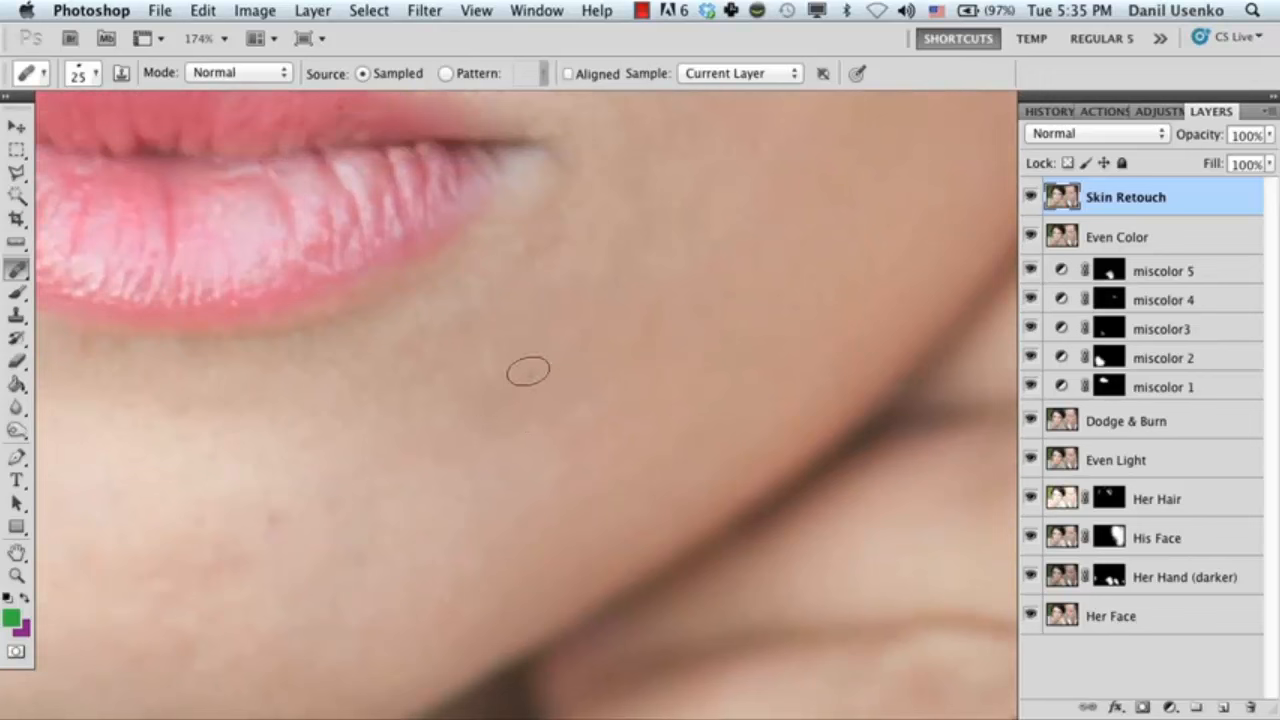
scroll(525, 437, up, 3)
scroll(525, 437, right, 3)
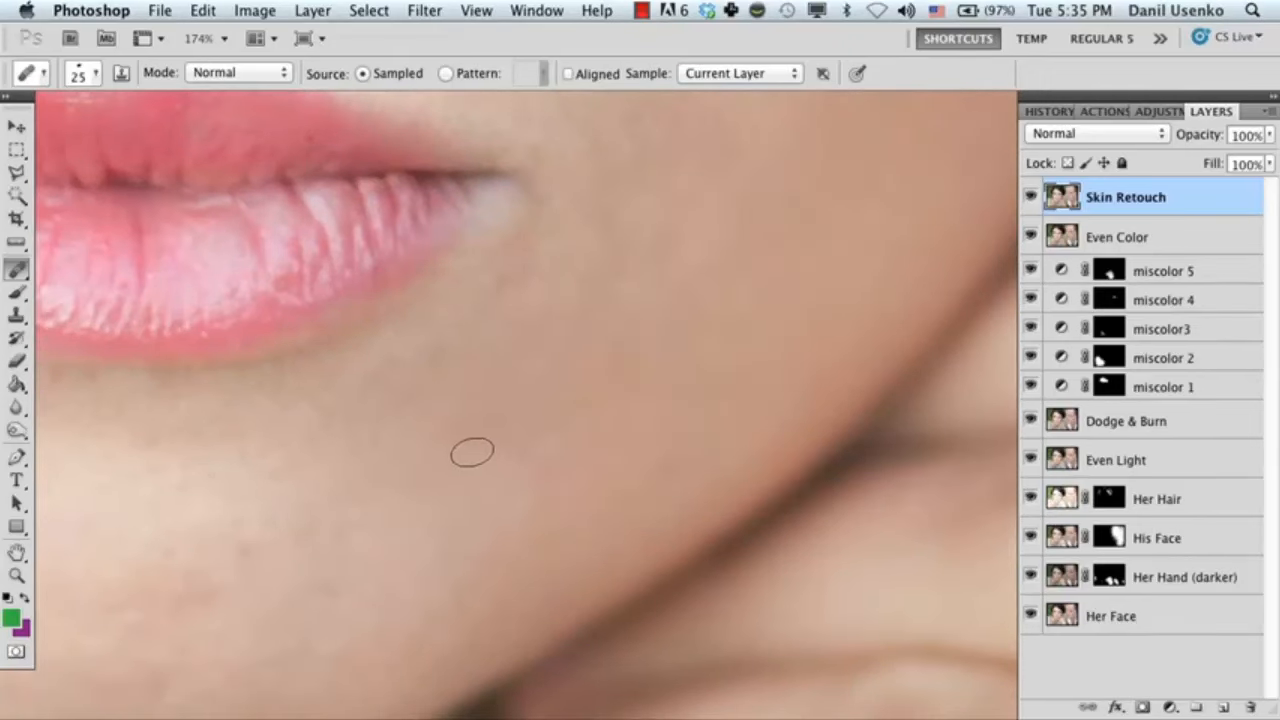
scroll(471, 449, up, 2)
scroll(471, 449, right, 2)
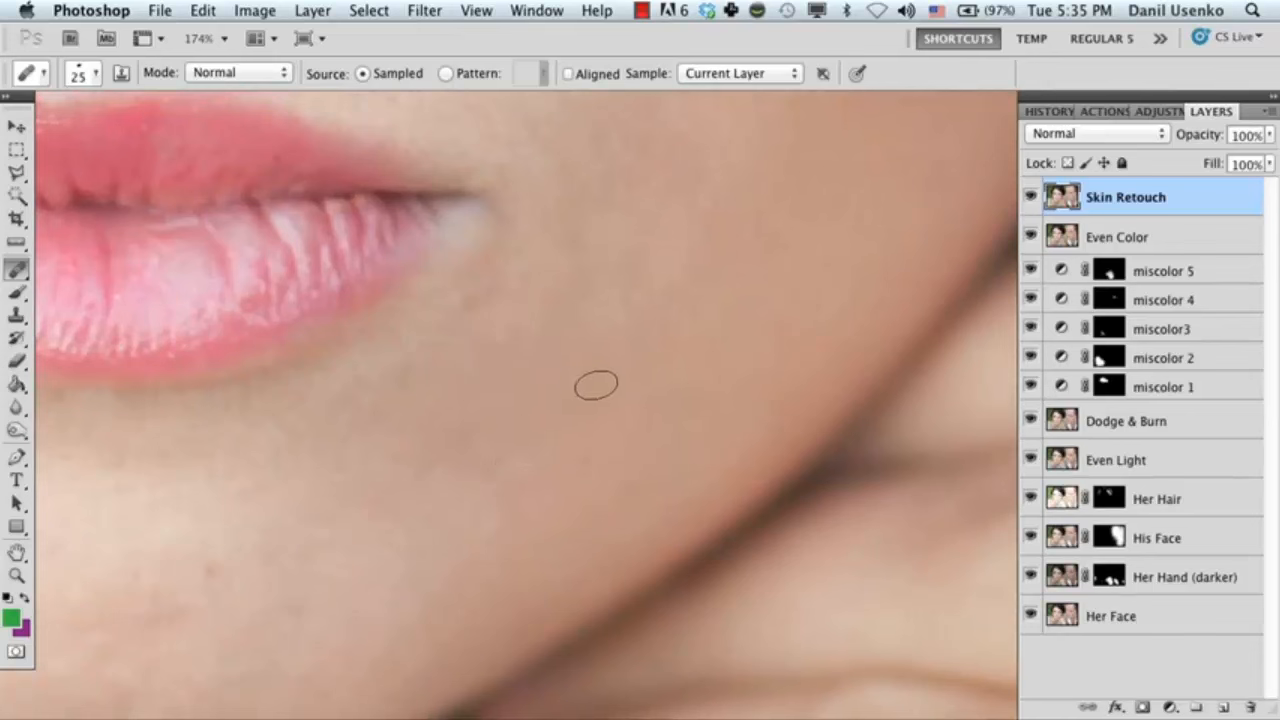
scroll(551, 354, up, 5)
scroll(551, 354, right, 5)
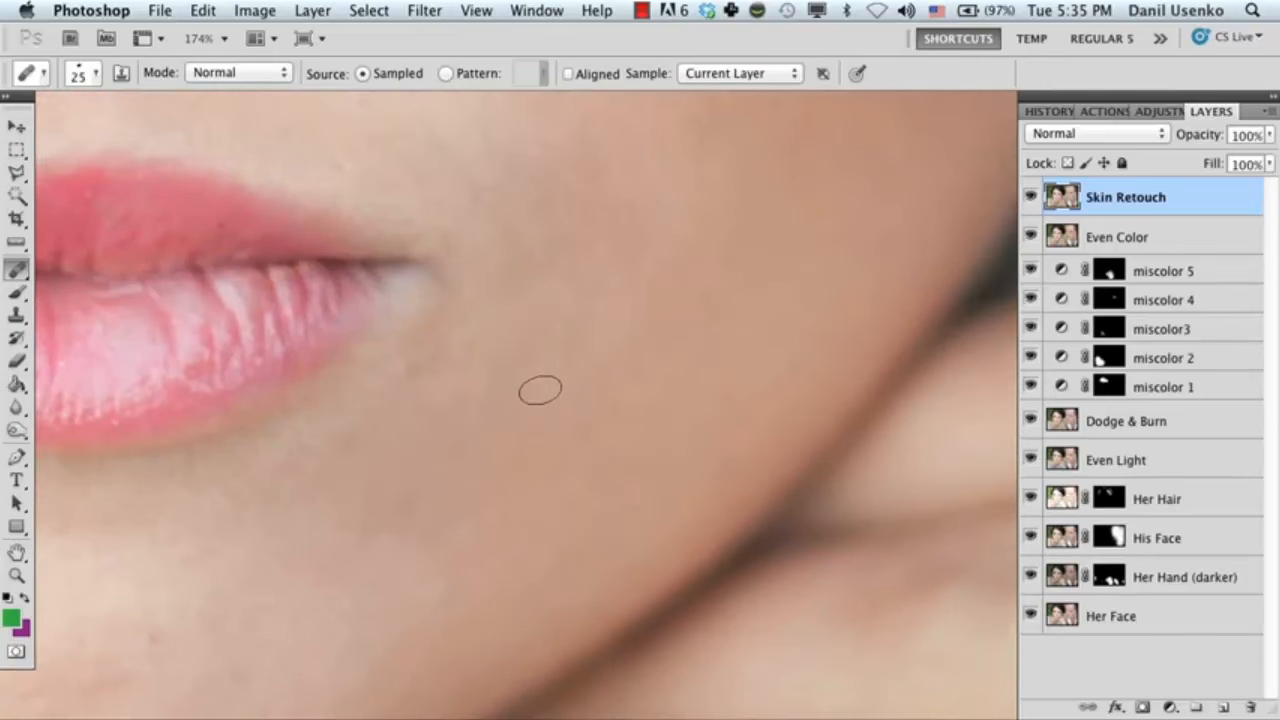
Heal the small dark and reddish spots on the chin below the lower lip.
scroll(600, 360, down, 15)
scroll(600, 360, left, 20)
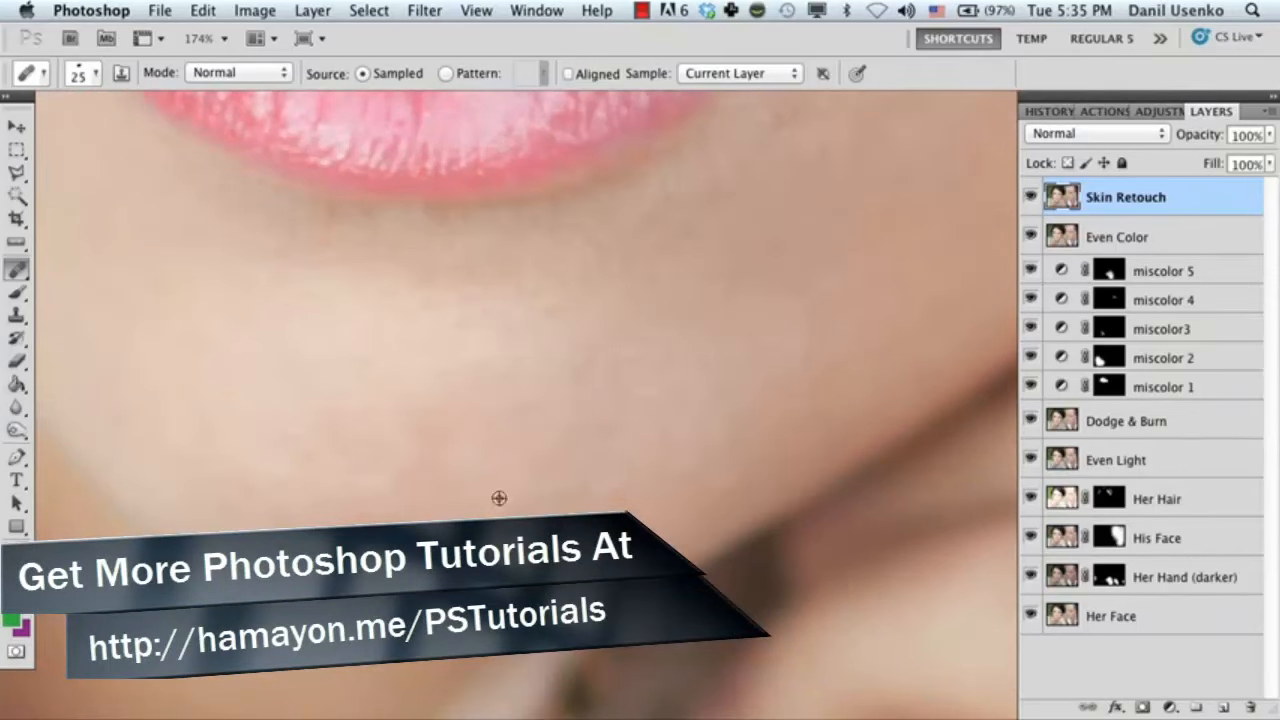
scroll(437, 517, up, 10)
scroll(437, 517, left, 5)
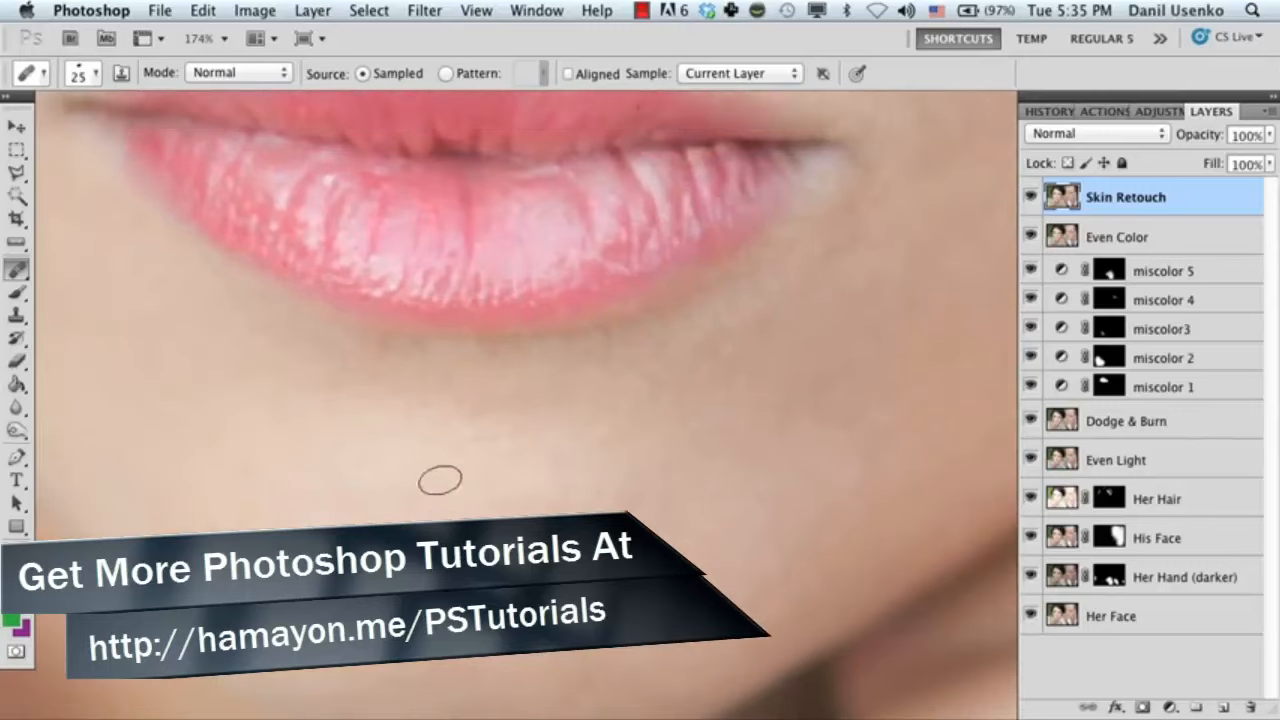
Heal the small mole and nearby spots on the skin between the nostril and the upper lip.
scroll(305, 478, up, 10)
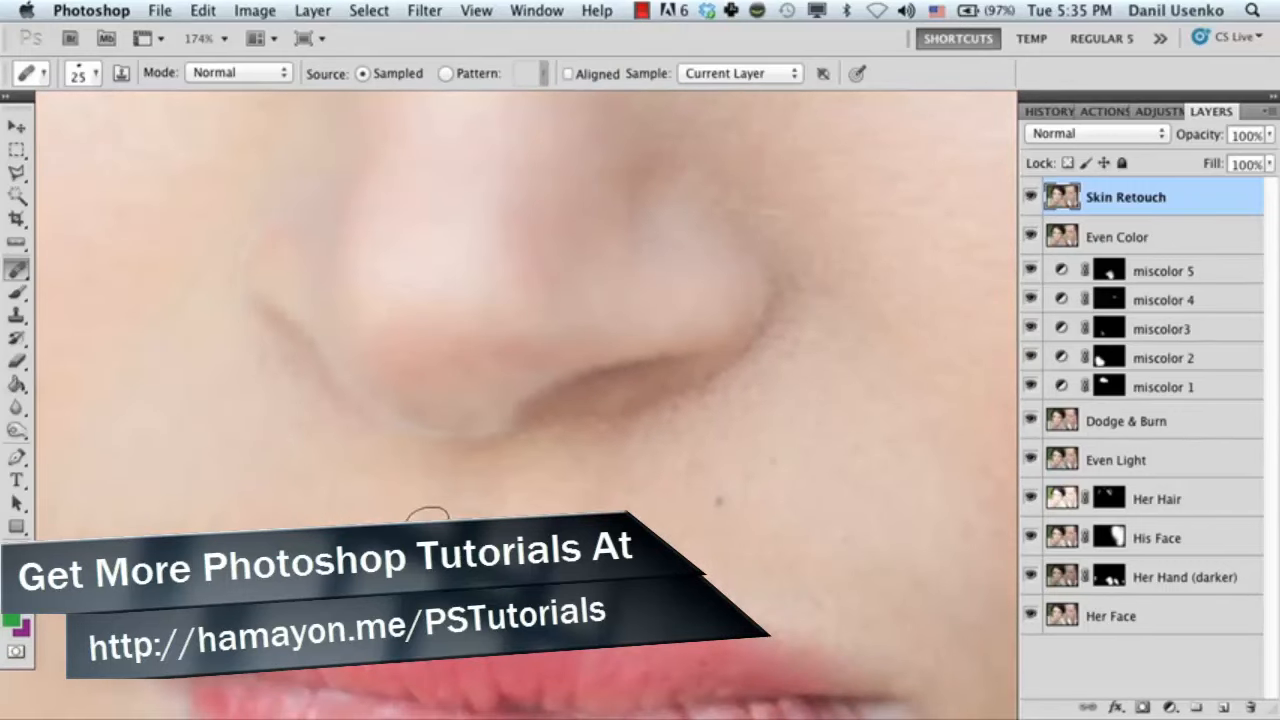
scroll(600, 530, right, 5)
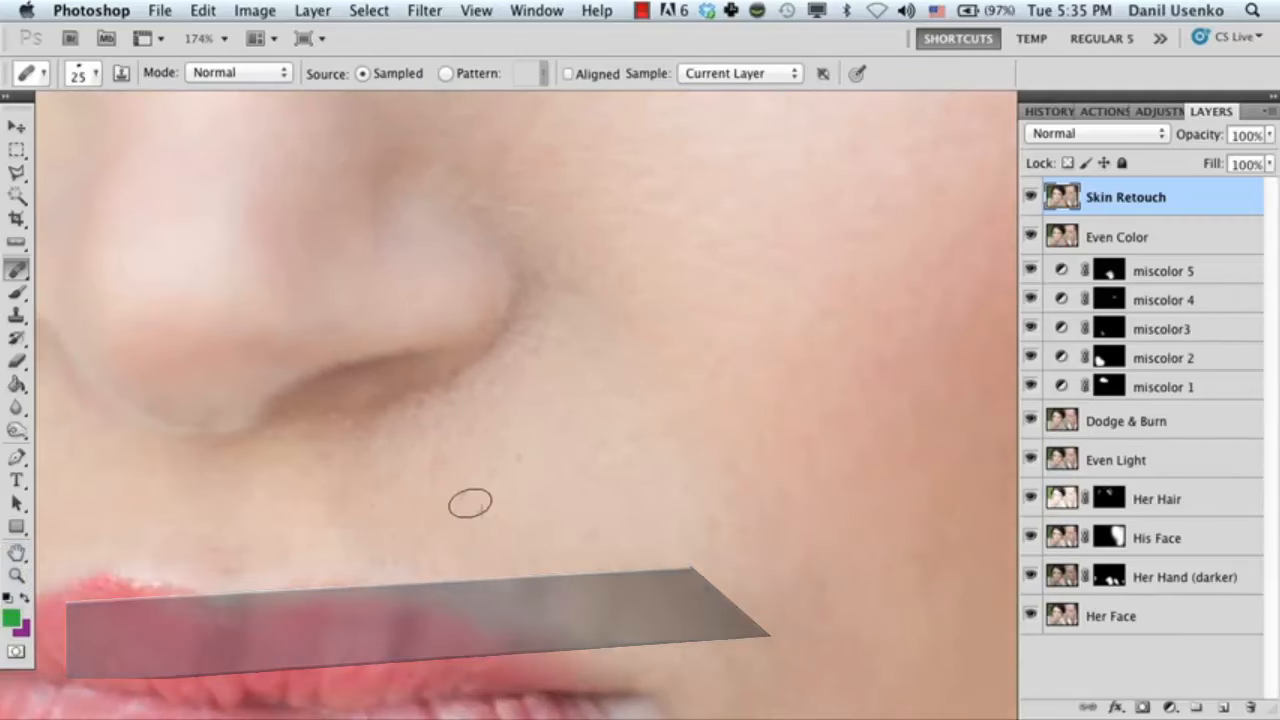
scroll(514, 480, down, 10)
scroll(521, 423, right, 5)
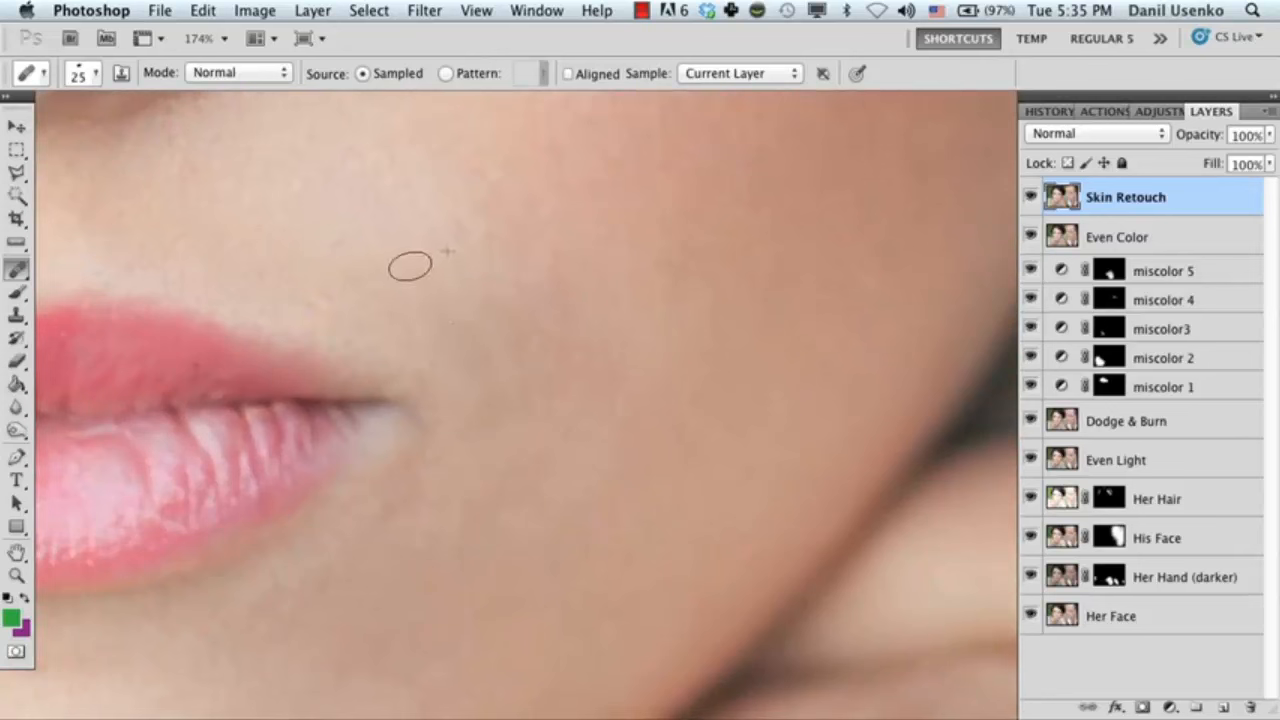
Enlarge the healing brush to 30 px and heal the remaining uneven skin beside and below the corner of the mouth.
scroll(449, 500, down, 5)
scroll(449, 500, left, 3)
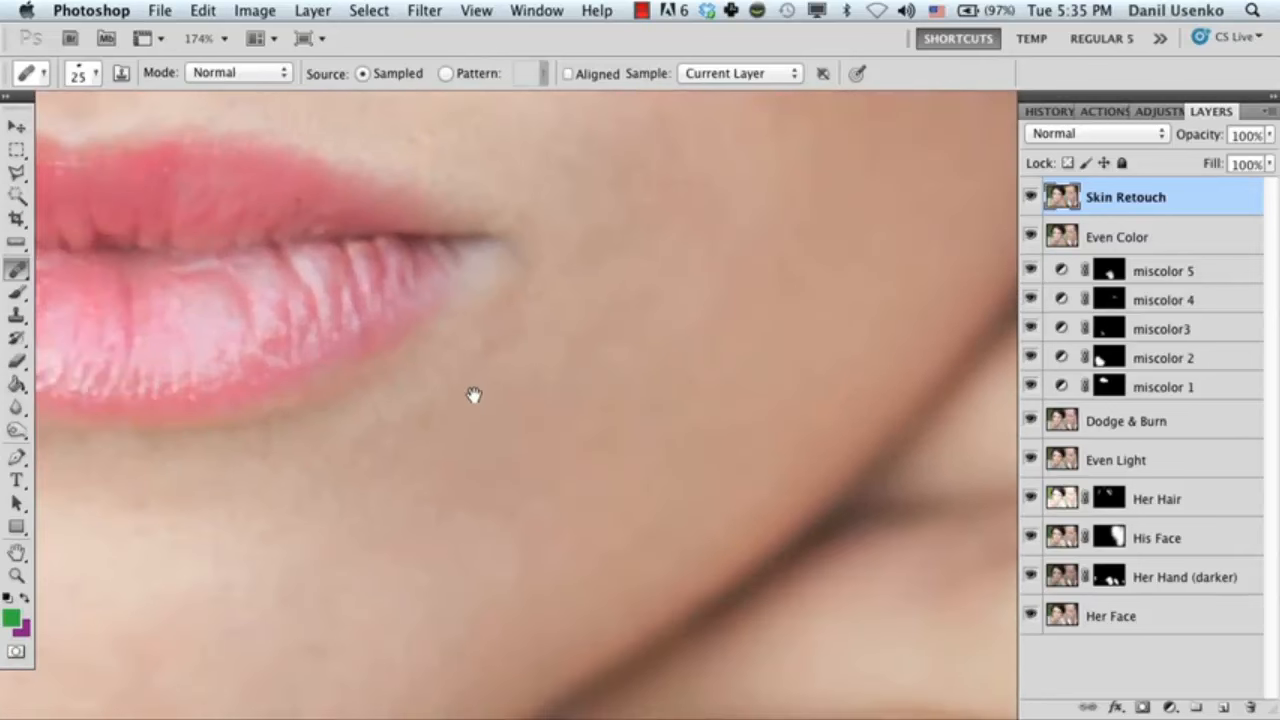
key(bracketright)
drag(554, 341, 494, 438)
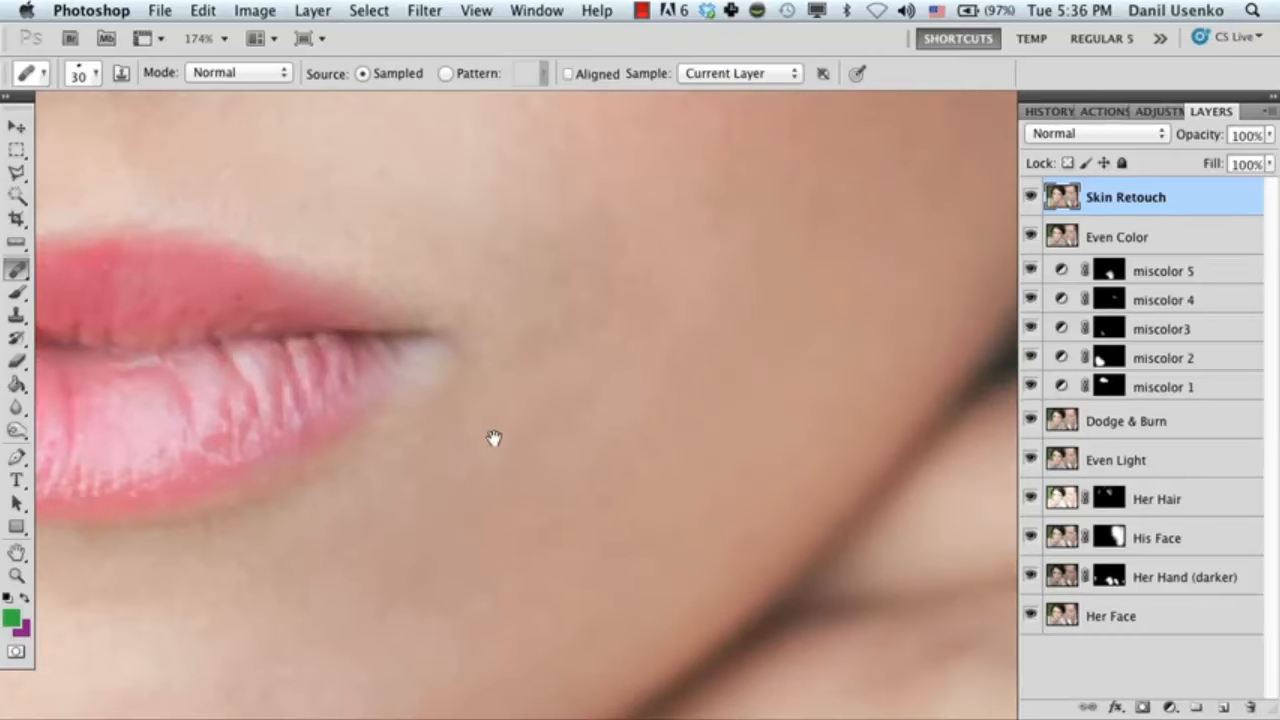
Reduce the healing brush to 20 px and heal the remaining faint spots from the nose up to the middle of the forehead.
drag(343, 274, 434, 497)
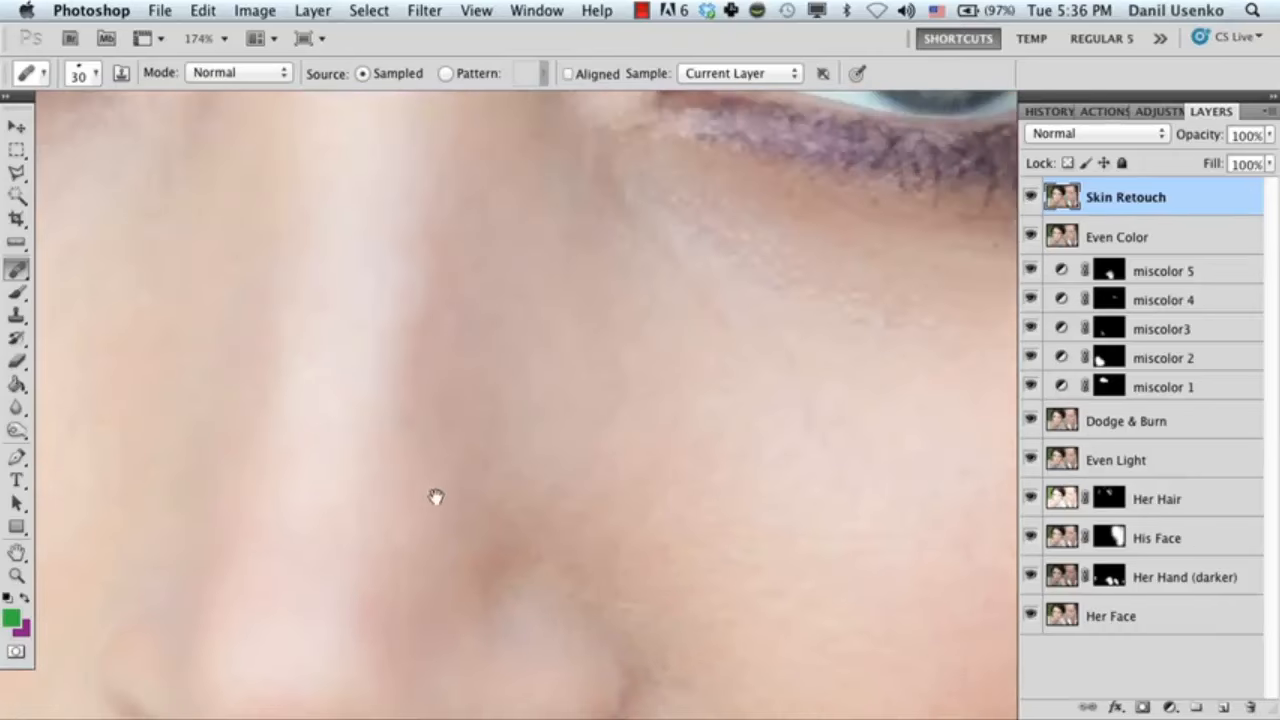
key([)
key(bracketleft)
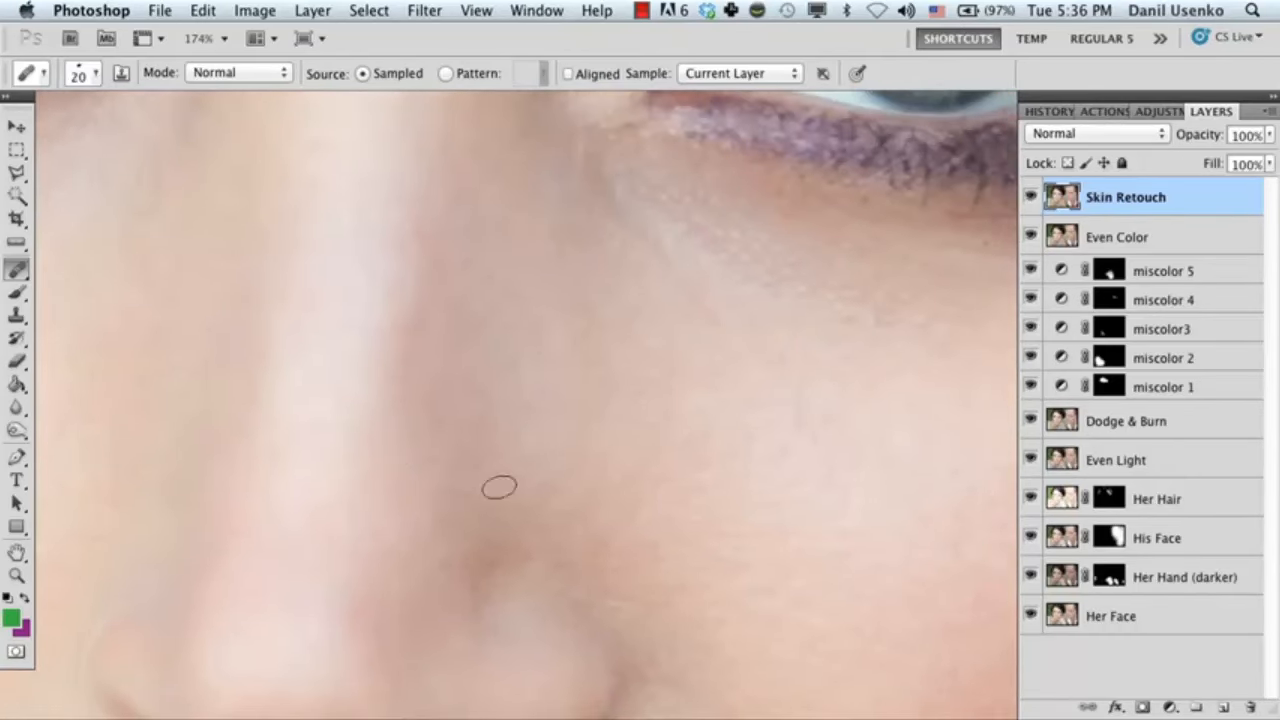
drag(534, 346, 474, 546)
scroll(464, 395, up, 3)
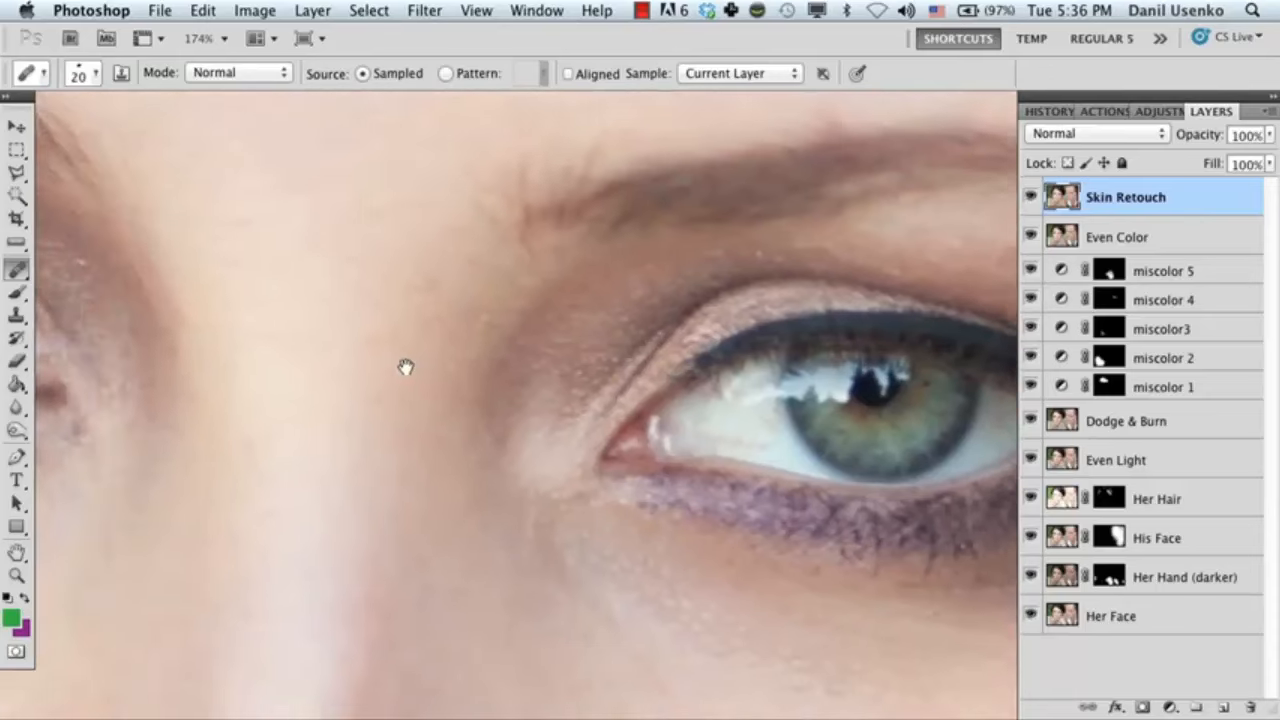
scroll(395, 369, up, 5)
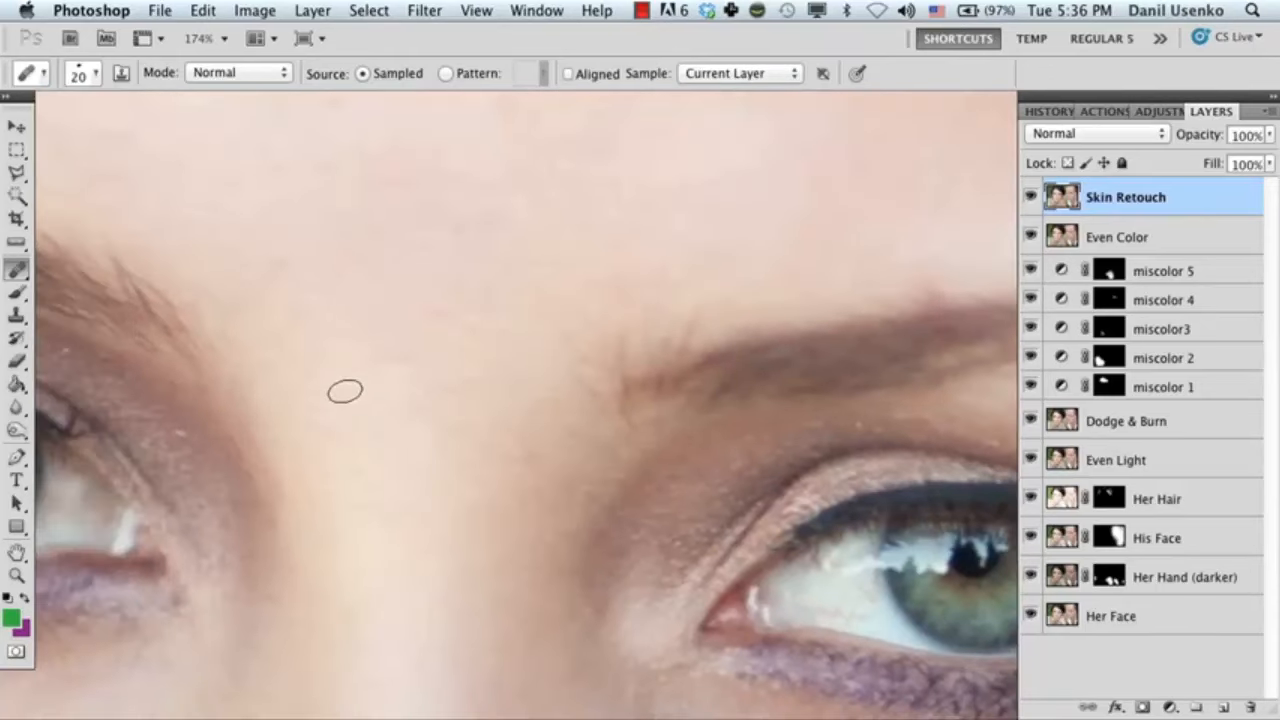
scroll(370, 450, up, 6)
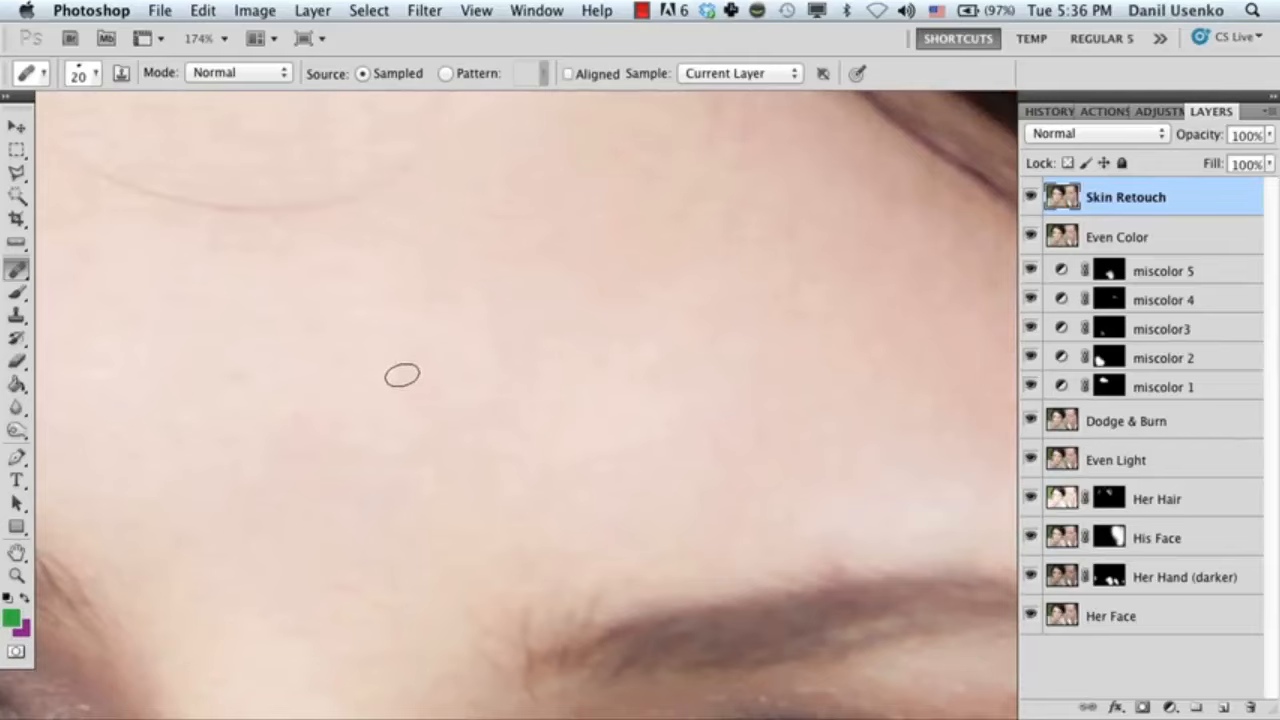
drag(141, 328, 663, 531)
drag(582, 489, 455, 441)
drag(544, 433, 360, 441)
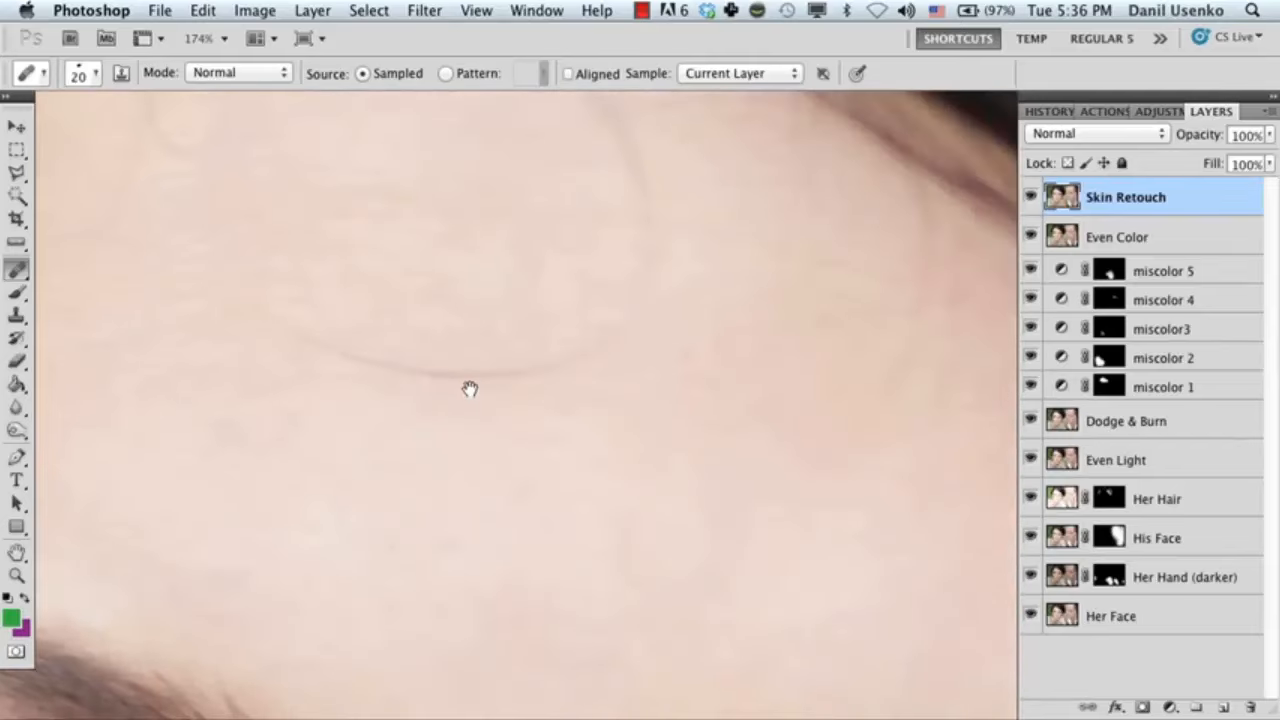
drag(528, 268, 485, 394)
Heal the vertical smile crease beside the opposite corner of the mouth with one long stroke of the 25 px brush.
key(z)
drag(571, 494, 455, 491)
drag(631, 577, 580, 353)
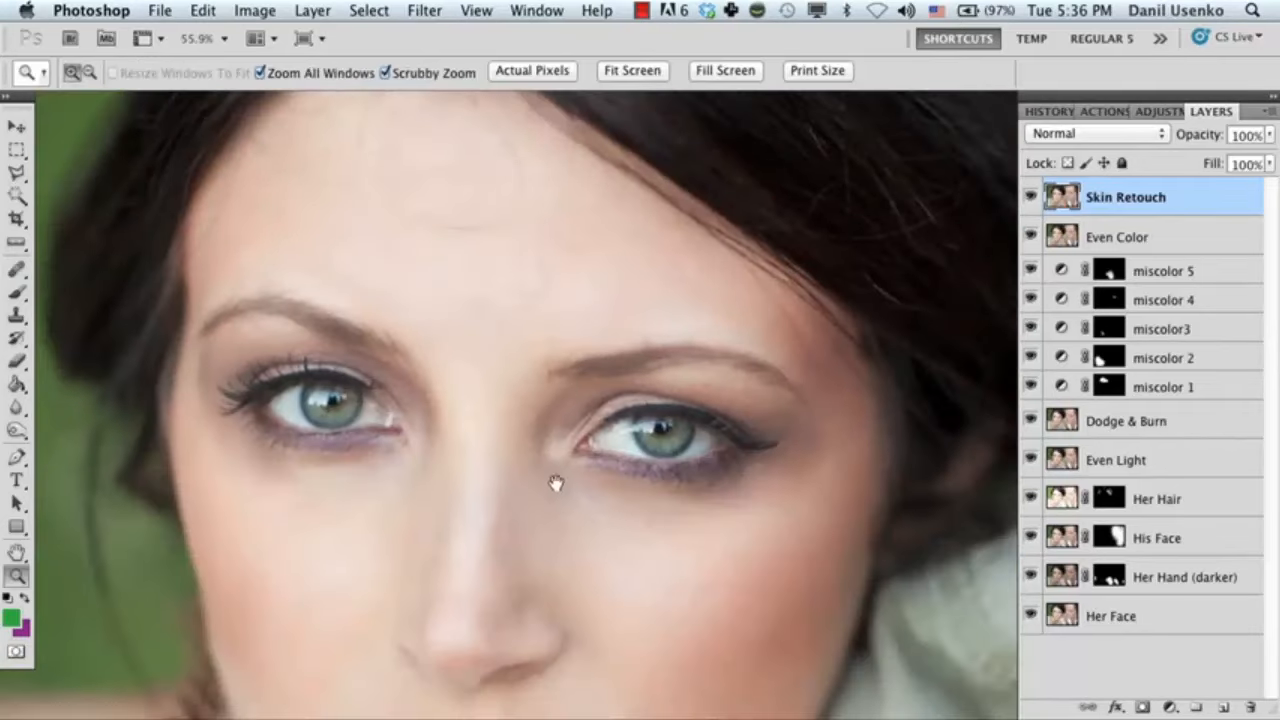
drag(557, 480, 494, 282)
drag(380, 494, 471, 486)
key(j)
alt+click(457, 500)
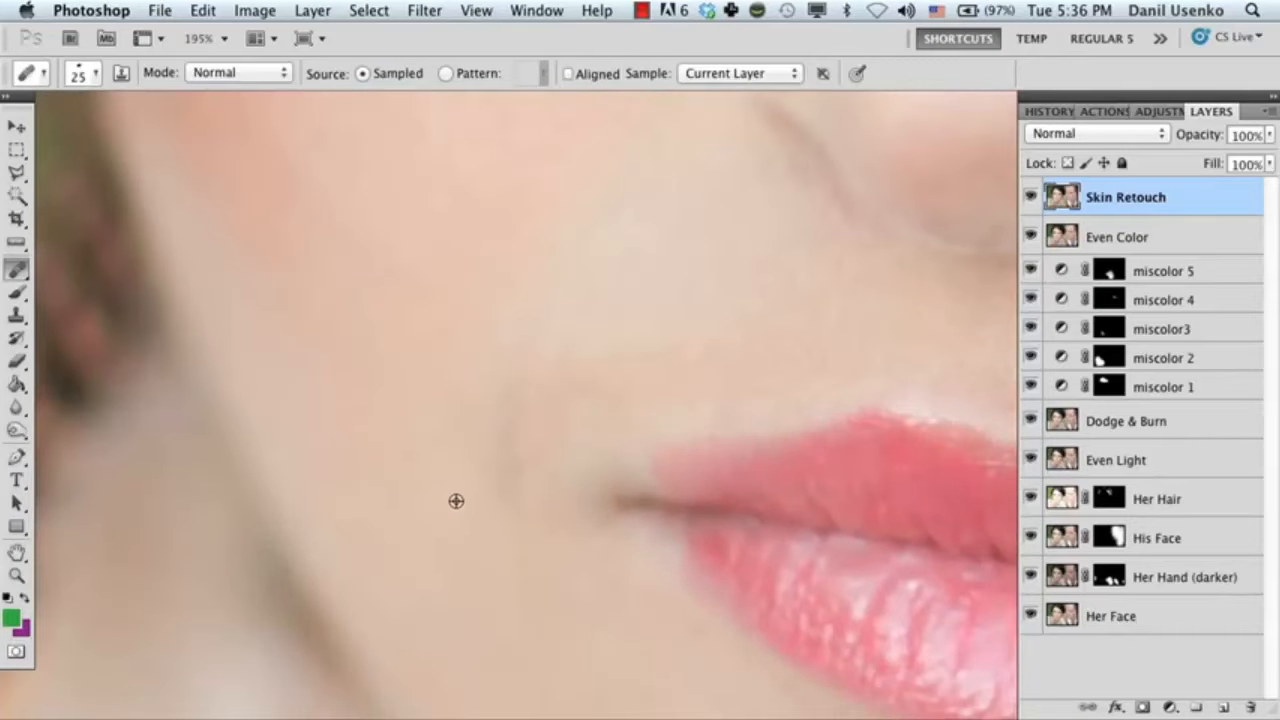
mouse_move(538, 588)
mouse_down()
mouse_move(511, 463)
mouse_move(524, 329)
mouse_up()
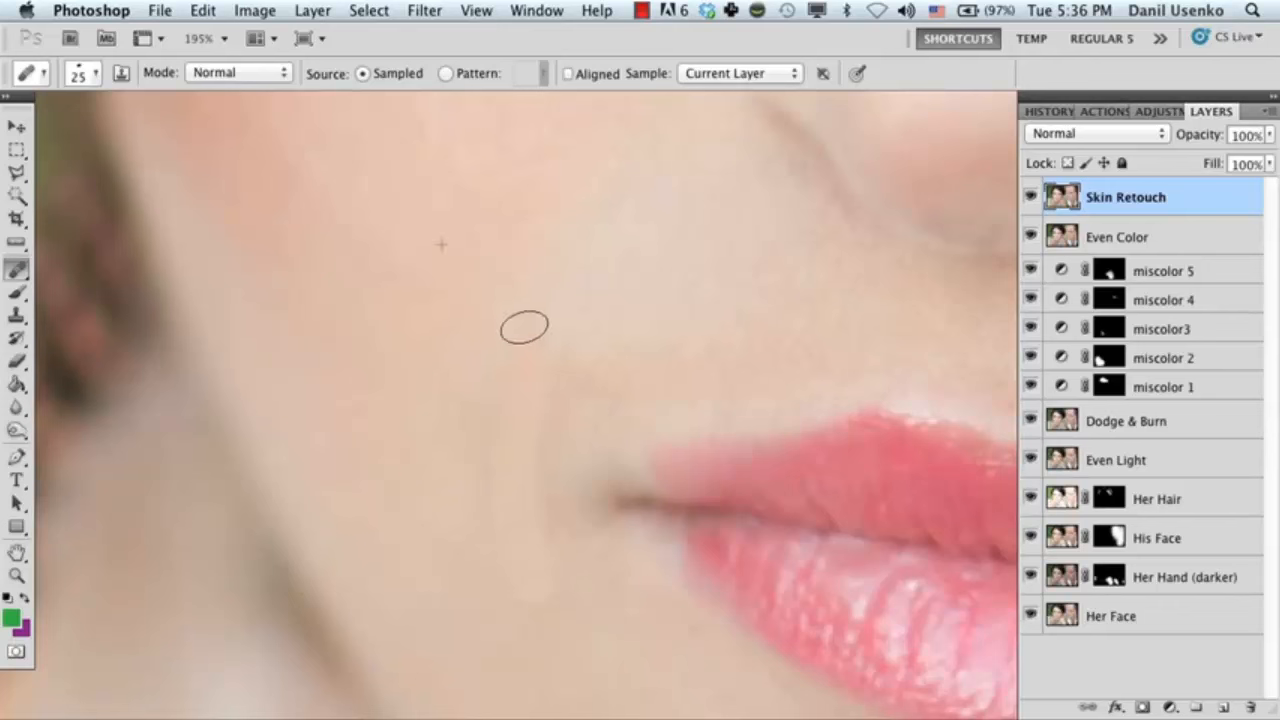
Heal the remaining crease beside the corner of the mouth and the uneven skin on the cheek above it with the 25 px brush.
alt+click(459, 463)
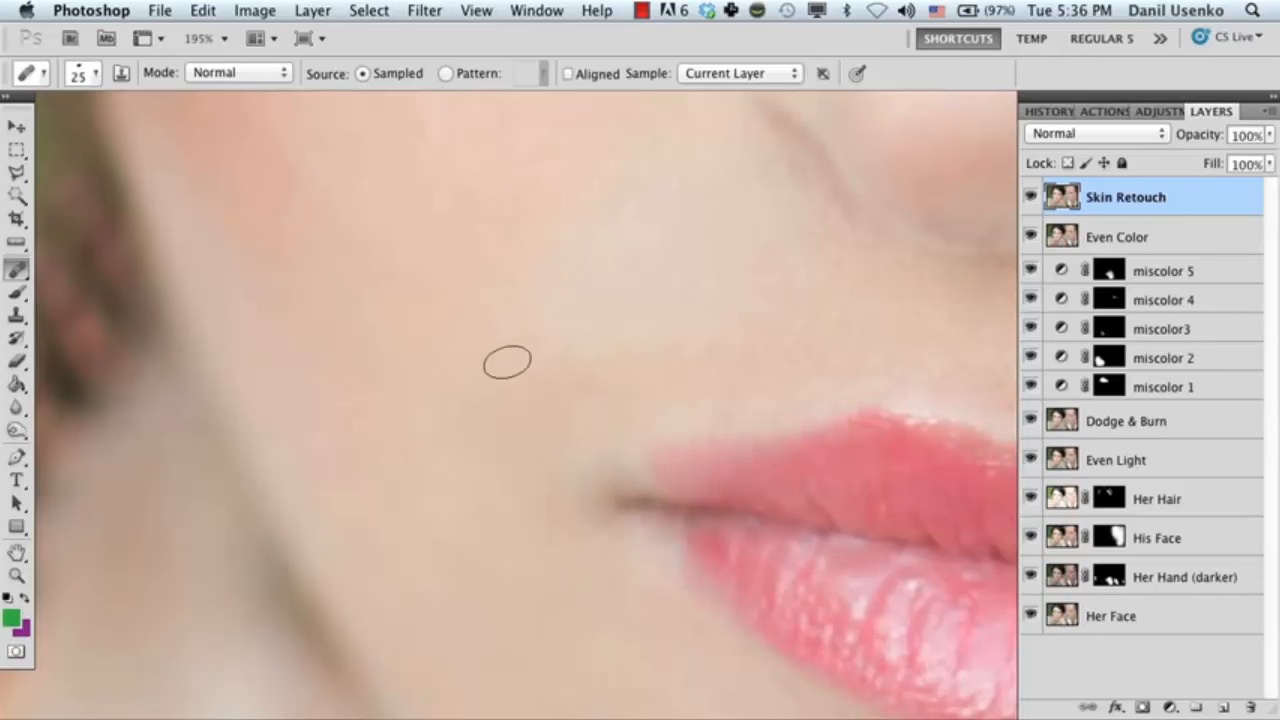
drag(503, 371, 476, 536)
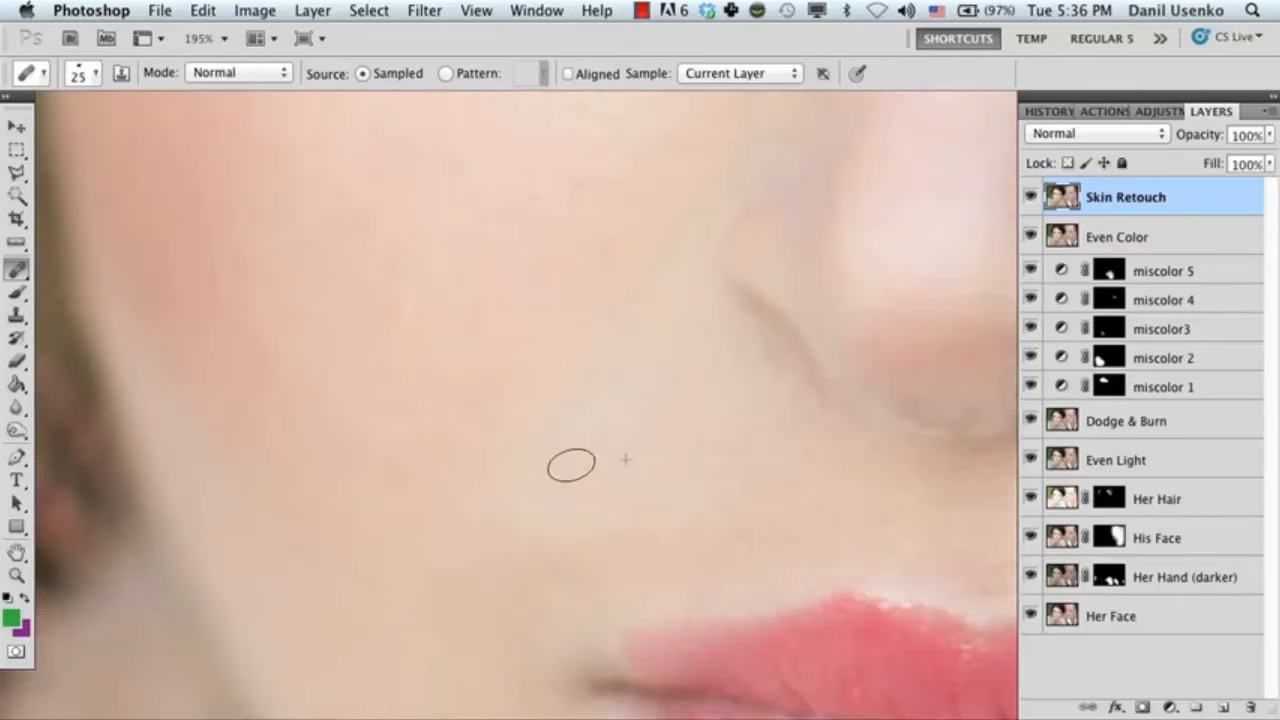
drag(692, 372, 600, 471)
Heal the small spots in the middle of the chin below the lower lip with the 25 px healing brush.
key(z)
drag(617, 531, 486, 525)
drag(611, 552, 477, 426)
drag(594, 433, 486, 394)
drag(499, 475, 536, 474)
drag(480, 532, 551, 391)
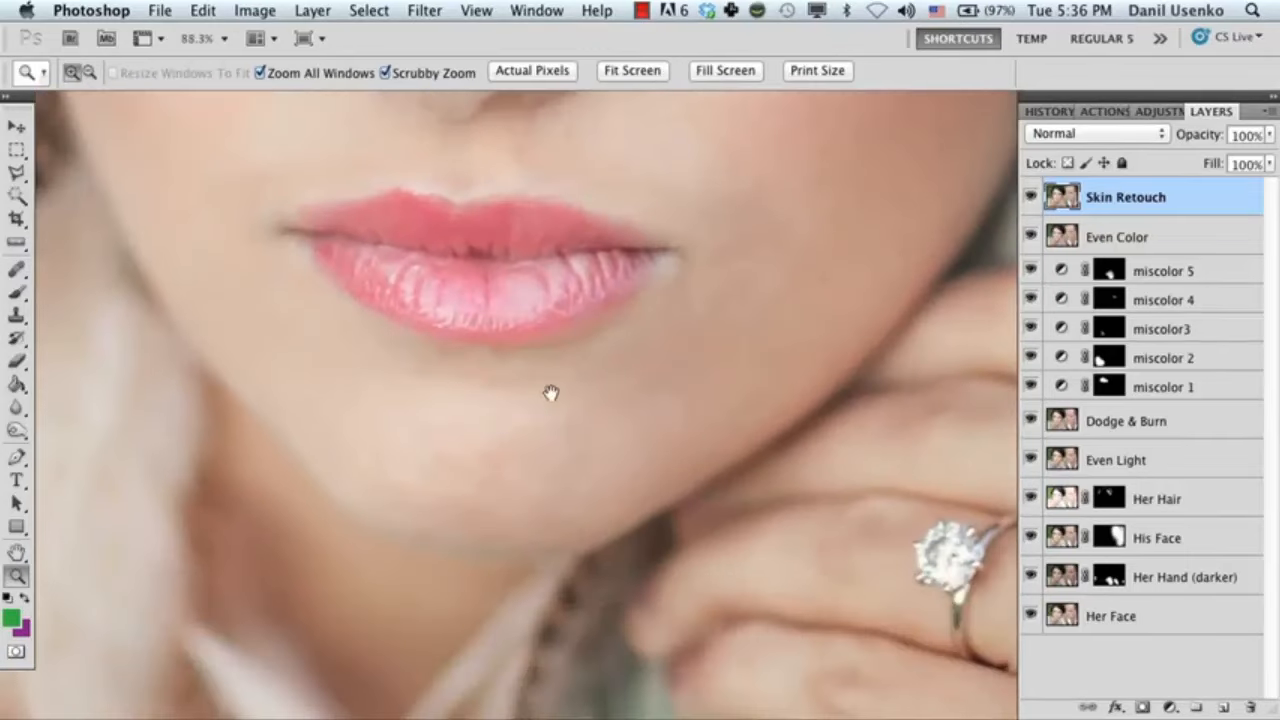
drag(516, 431, 540, 434)
mouse_move(465, 468)
mouse_down()
mouse_move(517, 472)
mouse_move(490, 476)
mouse_move(562, 503)
mouse_up()
key(j)
key(z)
key(j)
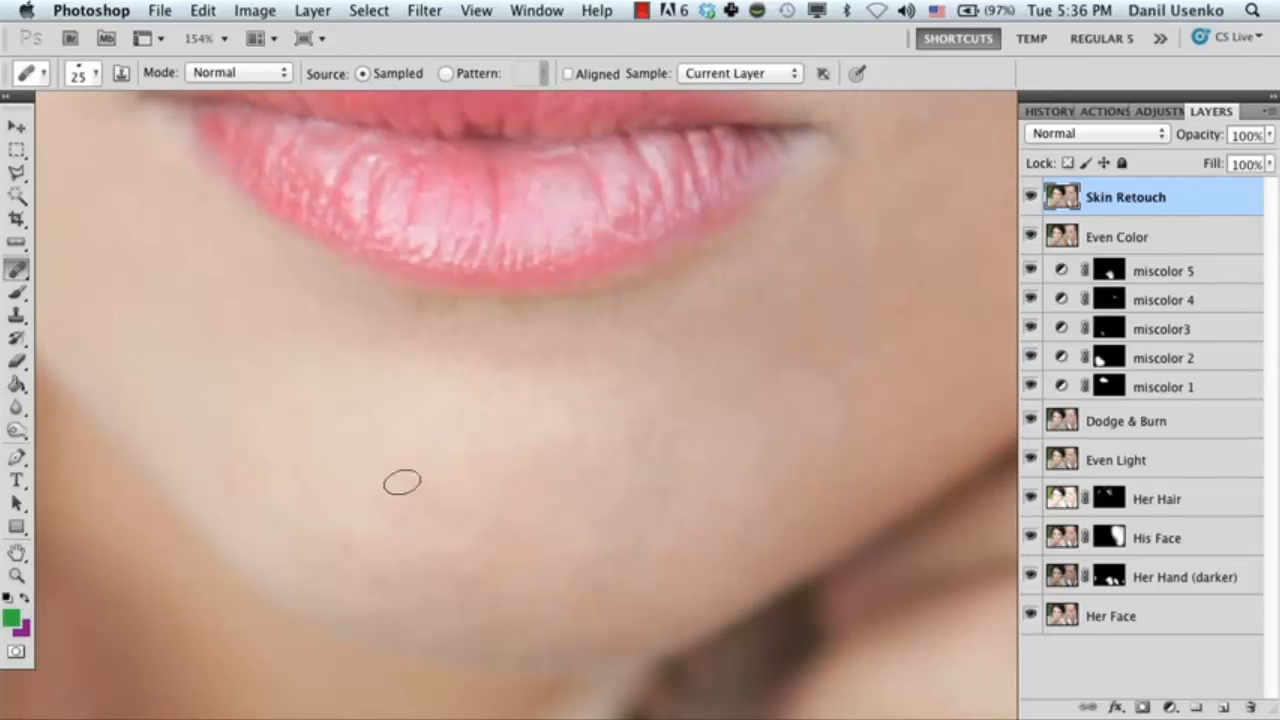
scroll(424, 432, down, 3)
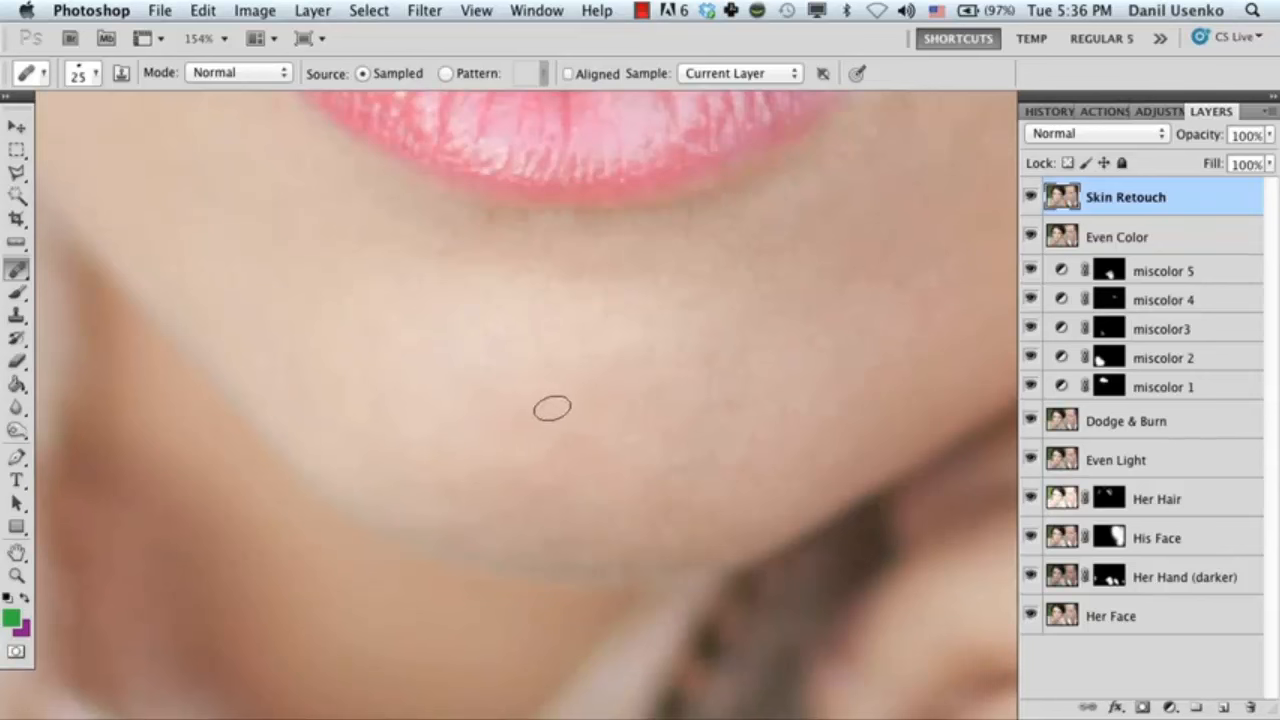
alt+click(574, 414)
click(533, 483)
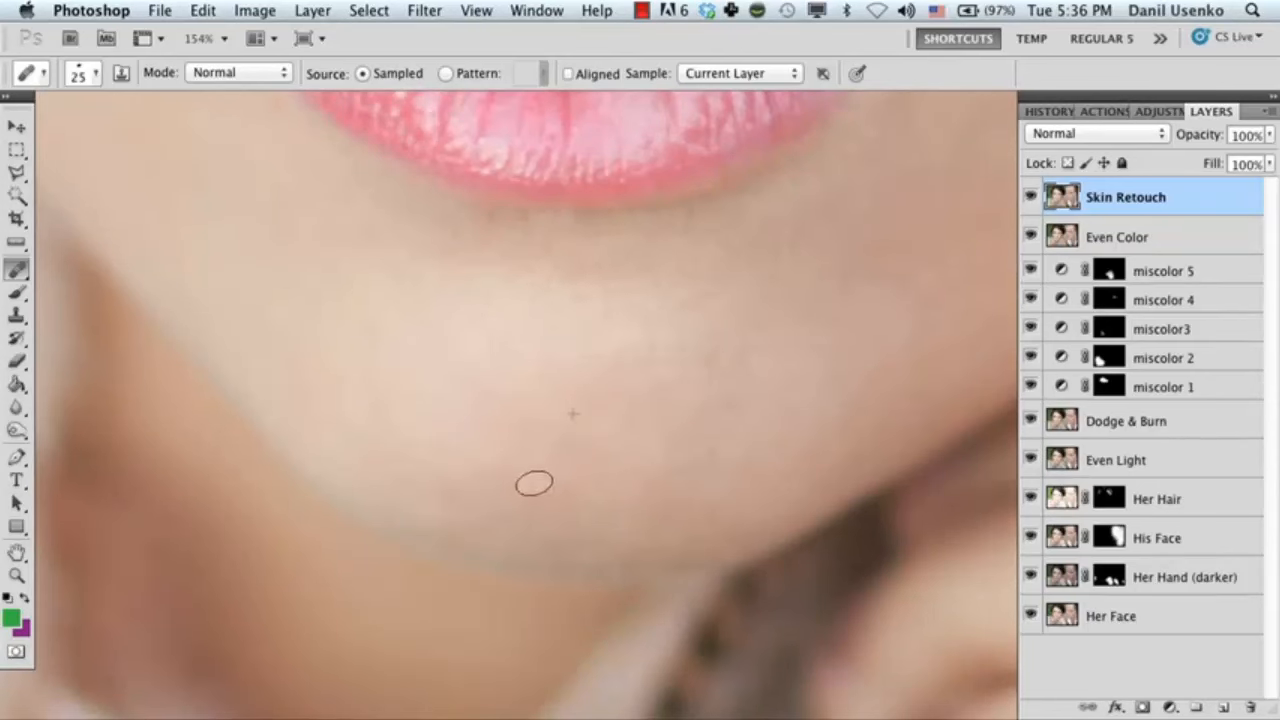
Heal the faint spots on the side of the chin towards the jawline nearest the hand.
drag(682, 426, 431, 451)
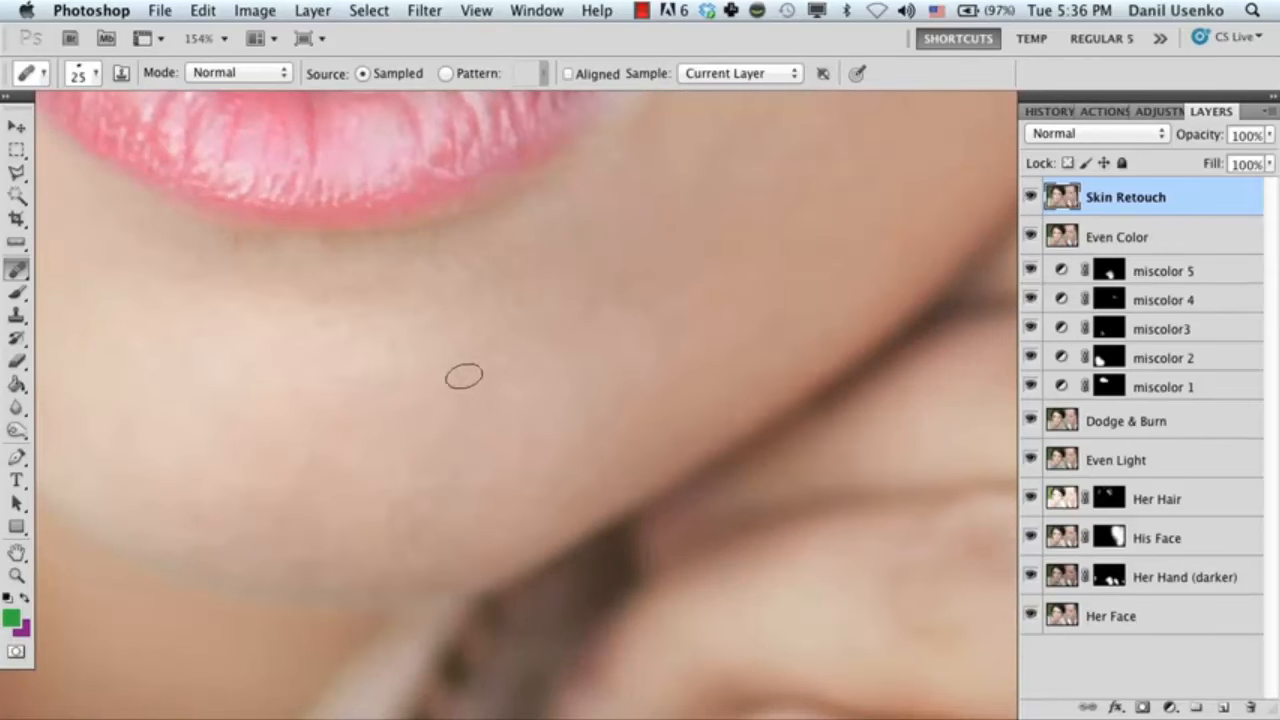
click(436, 394)
mouse_move(439, 477)
mouse_down()
mouse_move(423, 366)
mouse_move(414, 408)
mouse_up()
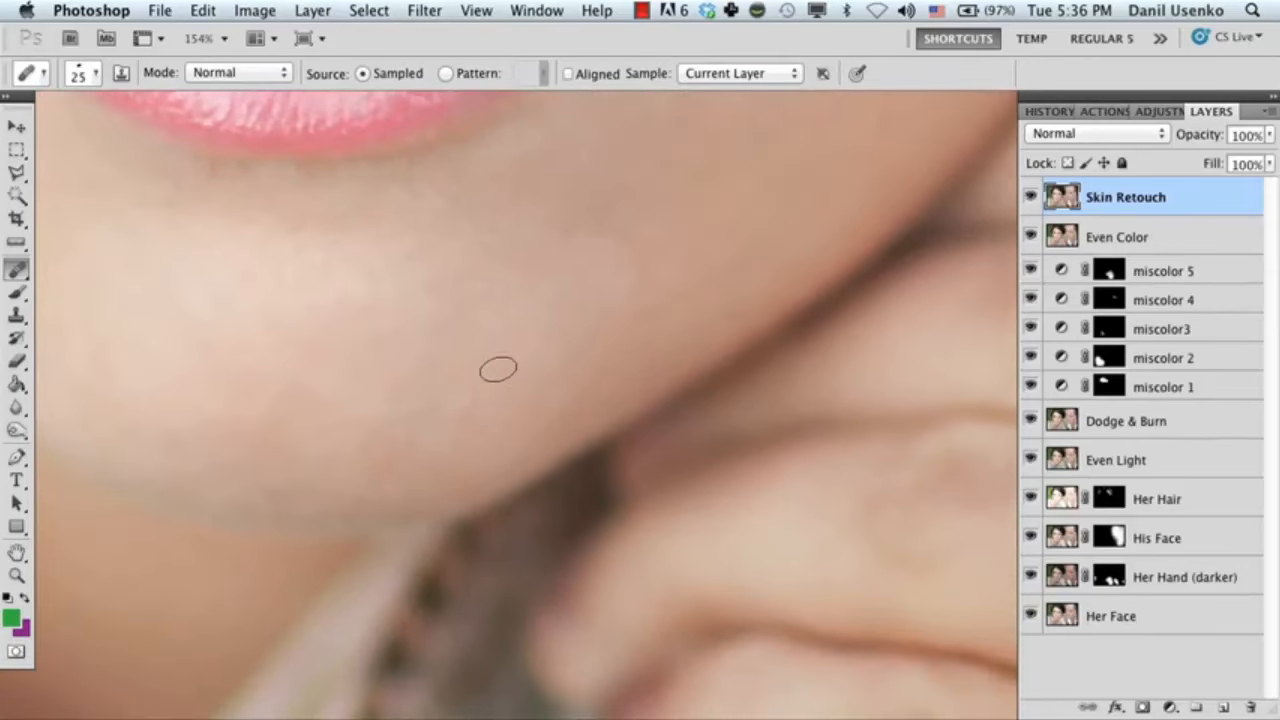
Compare the whole face before and after healing by repeatedly hiding and showing the Skin Retouch layer.
mouse_move(480, 300)
mouse_down()
mouse_move(503, 391)
mouse_move(433, 464)
mouse_up()
drag(331, 264, 417, 466)
drag(406, 398, 457, 503)
drag(418, 215, 523, 509)
drag(527, 412, 485, 462)
drag(435, 380, 475, 390)
drag(505, 470, 518, 439)
click(1030, 197)
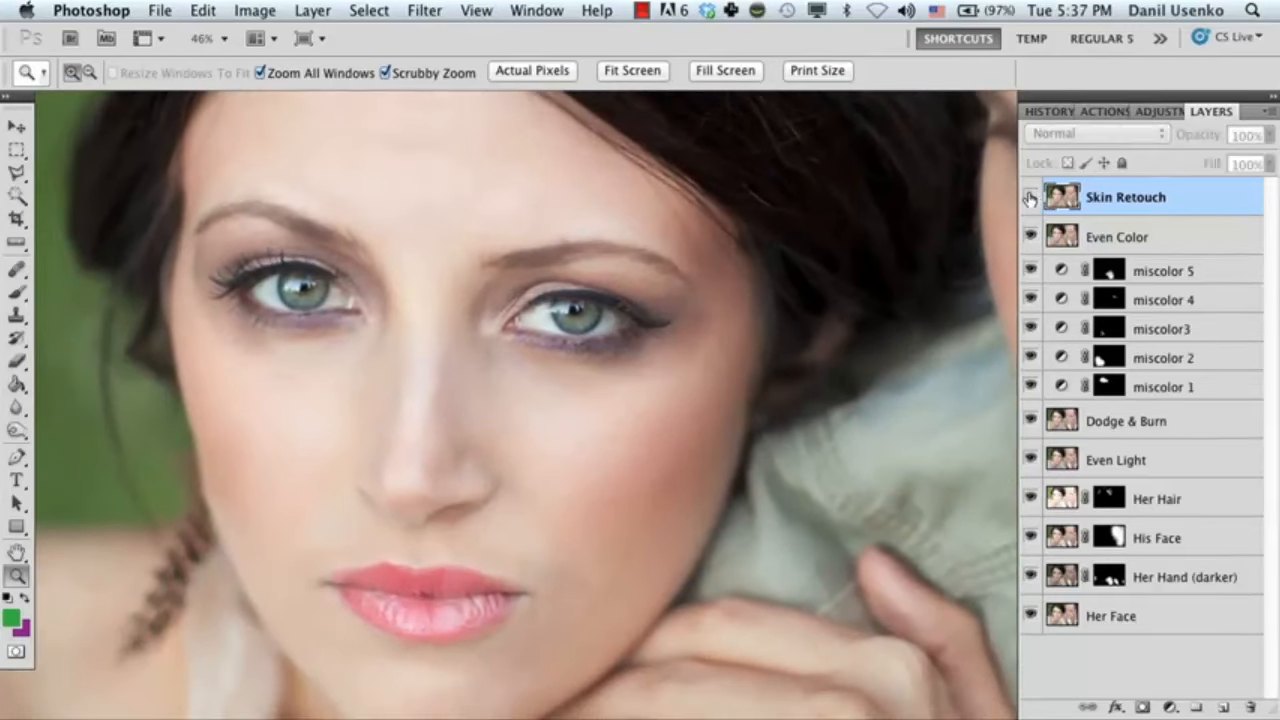
click(1030, 197)
click(1030, 197)
click(1030, 197)
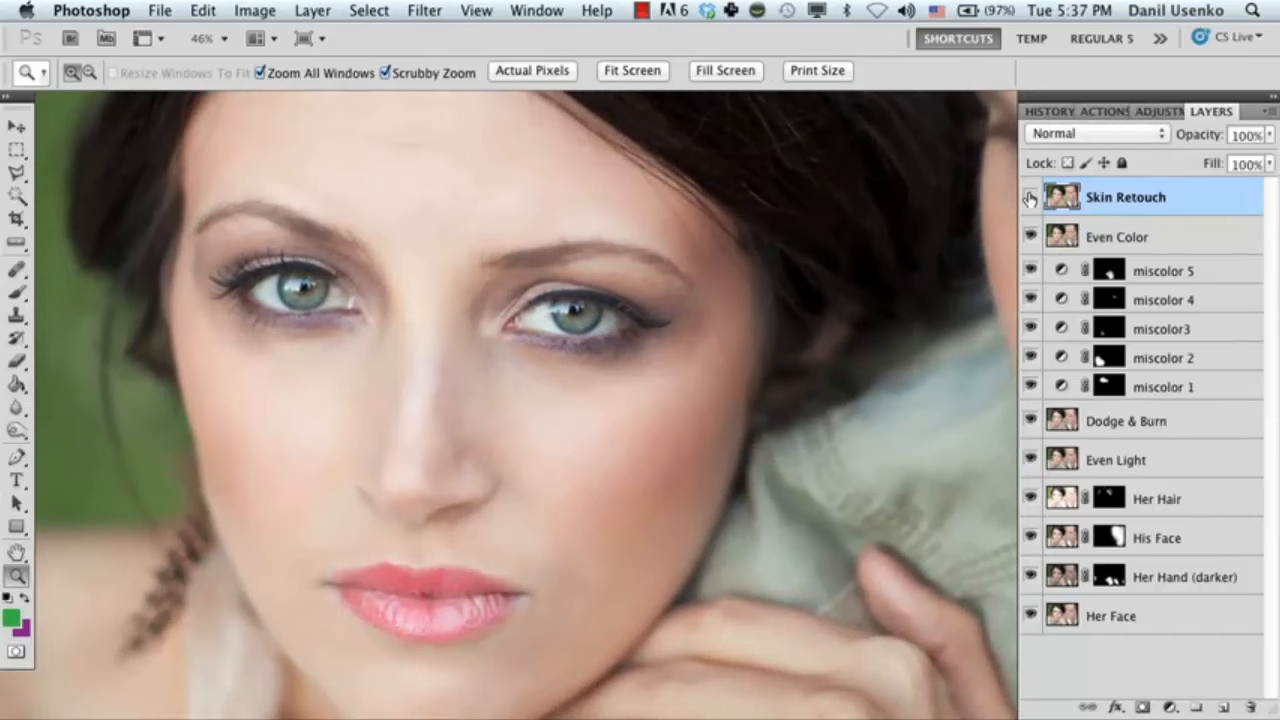
click(1030, 197)
click(1030, 197)
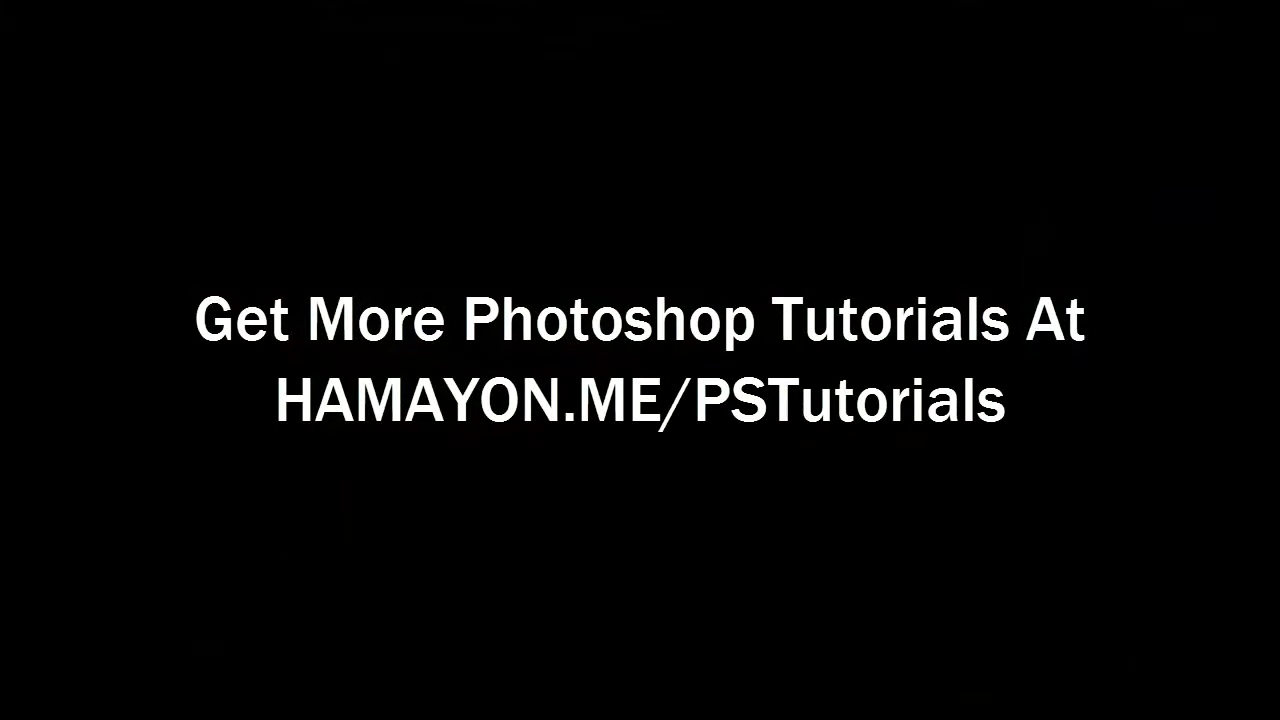